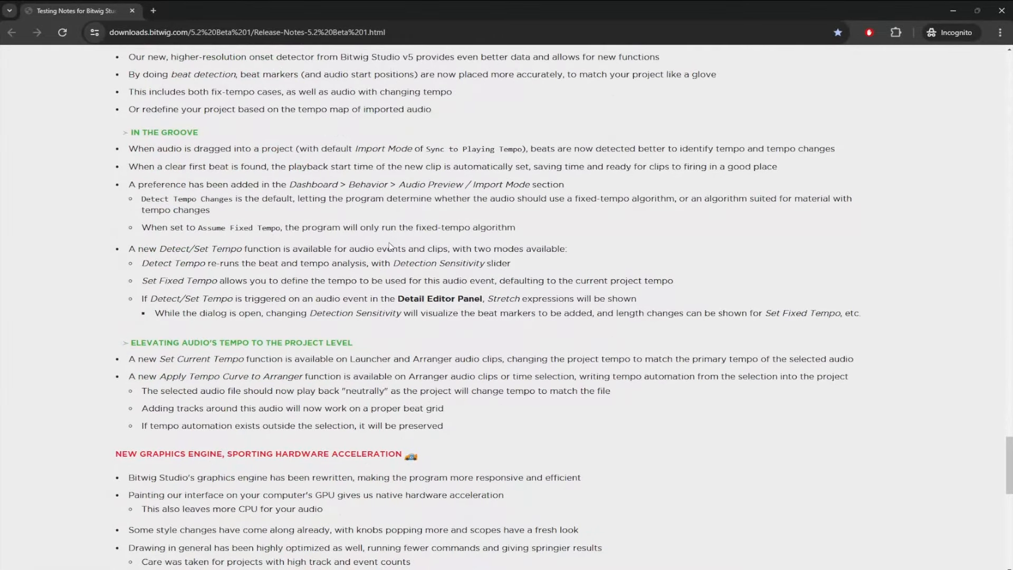
# - Skim the Bitwig Studio 5.2 Beta 1 release notes and switch to Bitwig Studio
pyautogui.scroll(-13, 389, 245)
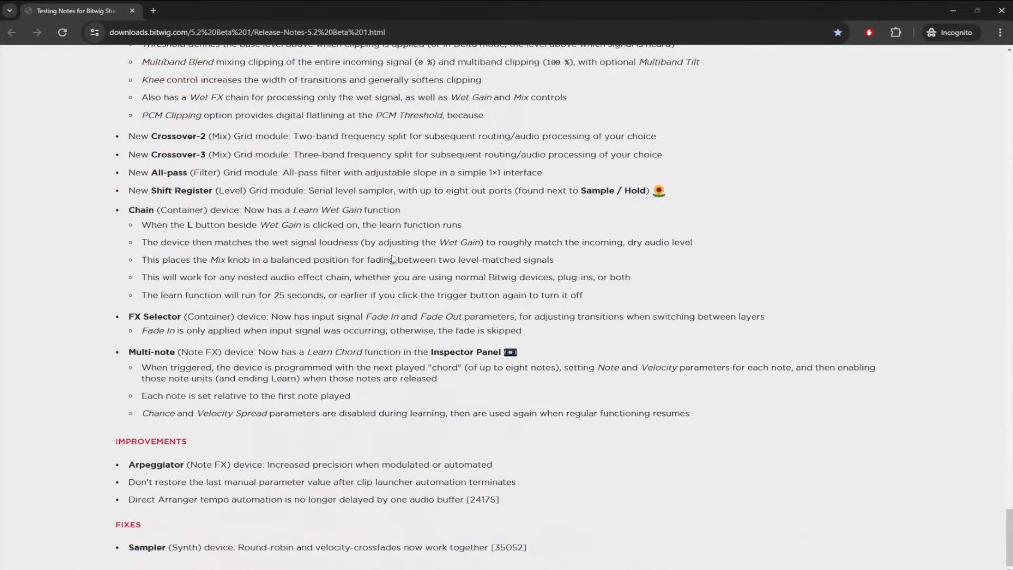
pyautogui.scroll(15, 392, 259)
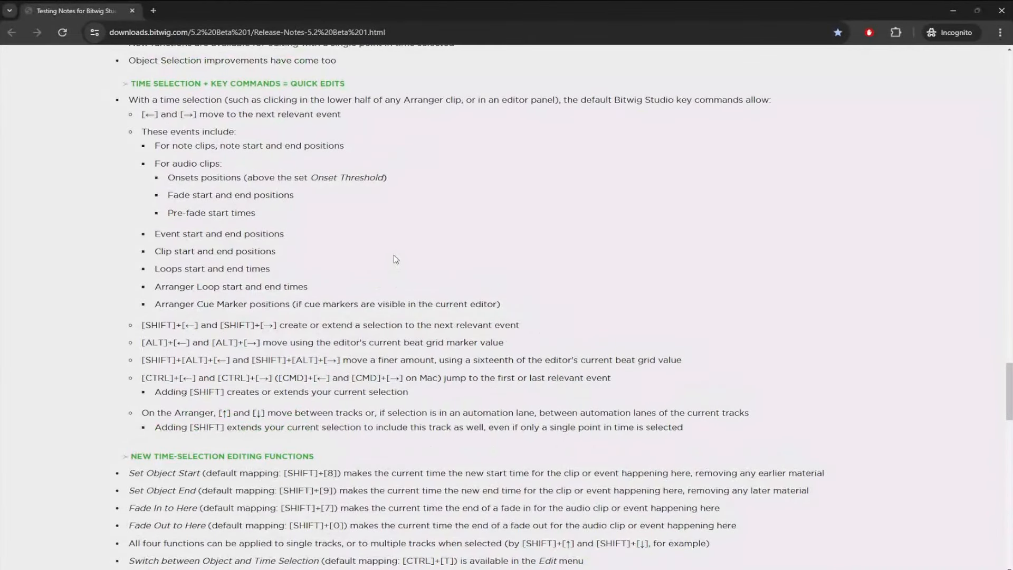
pyautogui.scroll(12, 605, 142)
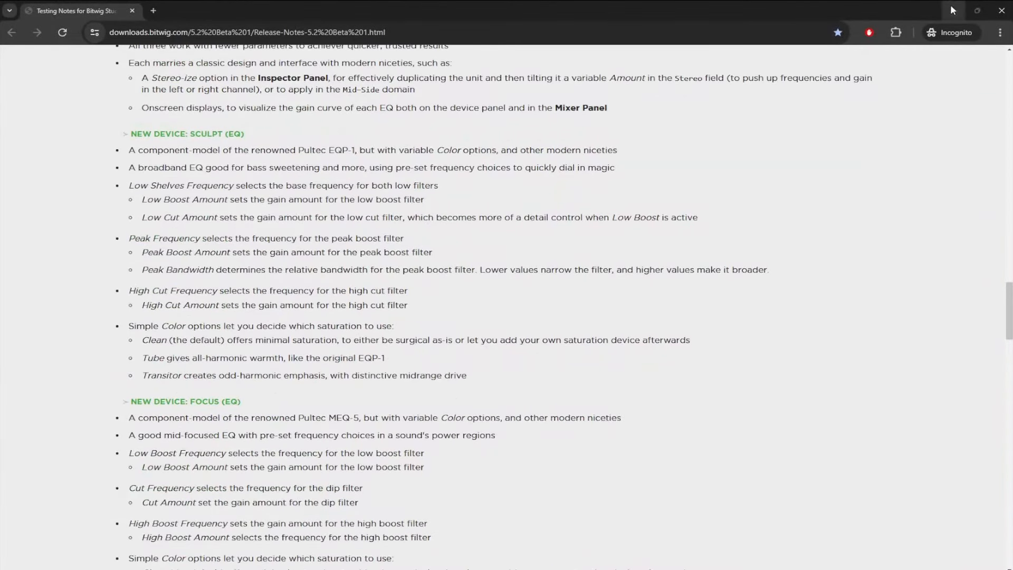
pyautogui.click(952, 11)
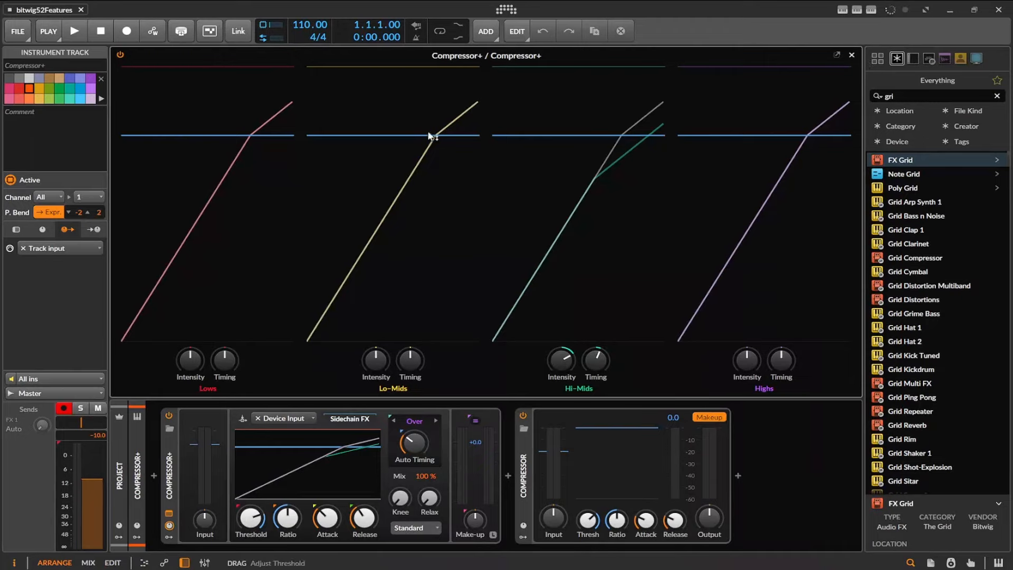
# - Compare the settings of the Compressor+ and Compressor devices by inspecting each one in the device chain
pyautogui.click(164, 462)
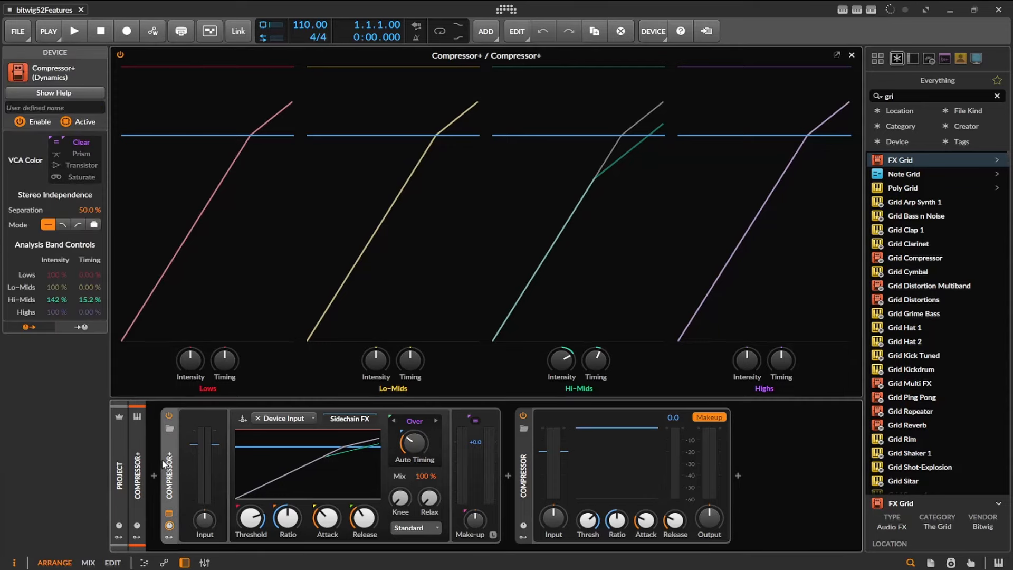
pyautogui.click(523, 457)
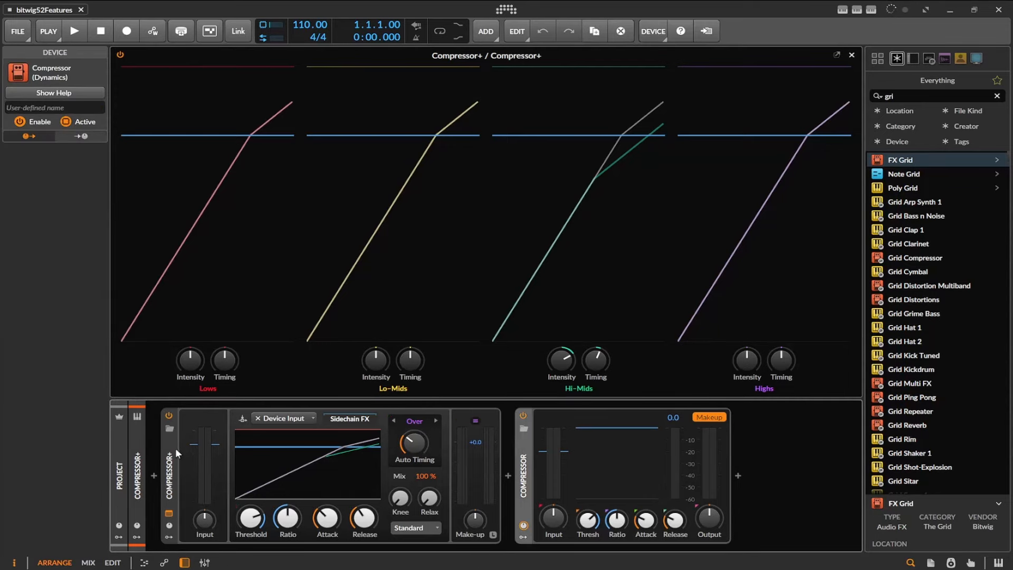
pyautogui.click(173, 451)
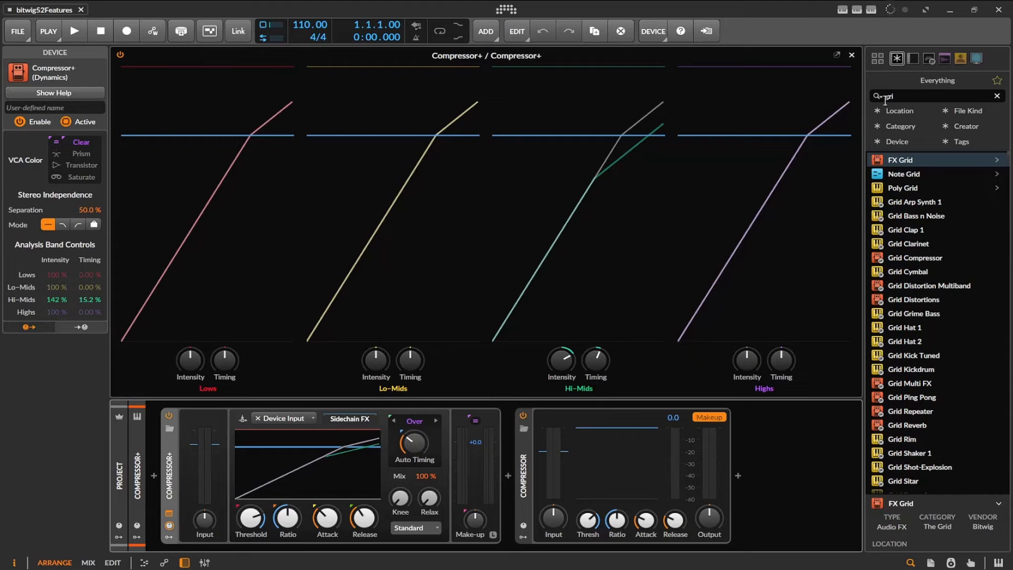
# - Search the browser for "com" and select the Compressor+ device among the matches
pyautogui.moveTo(900, 95); pyautogui.dragTo(861, 98)
pyautogui.write('com')
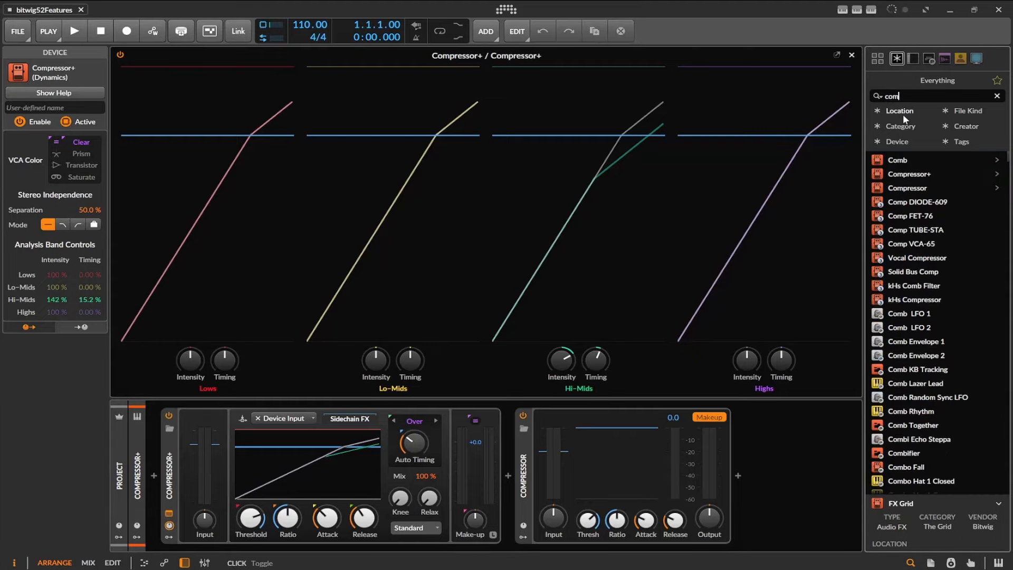
pyautogui.click(911, 179)
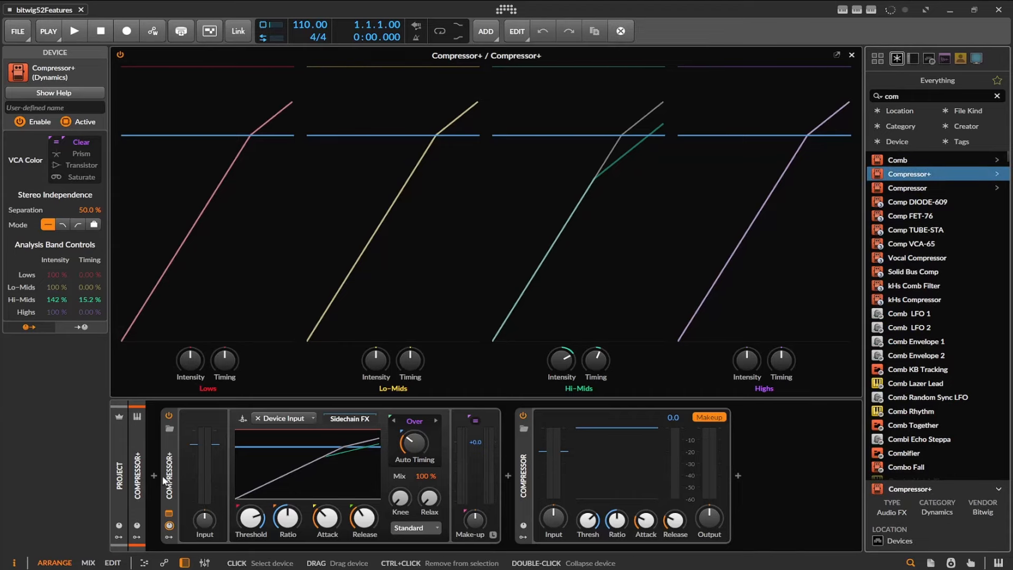
# - Close the expanded Compressor+ view, add the ujam BM-BERSERK instrument before Compressor+, and close its plug-in window
pyautogui.click(851, 55)
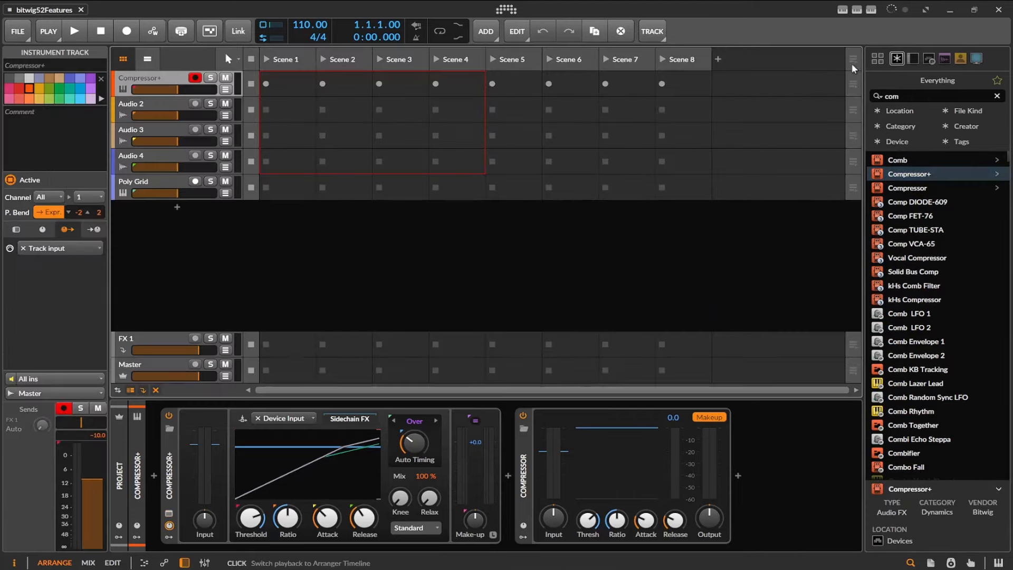
pyautogui.click(975, 58)
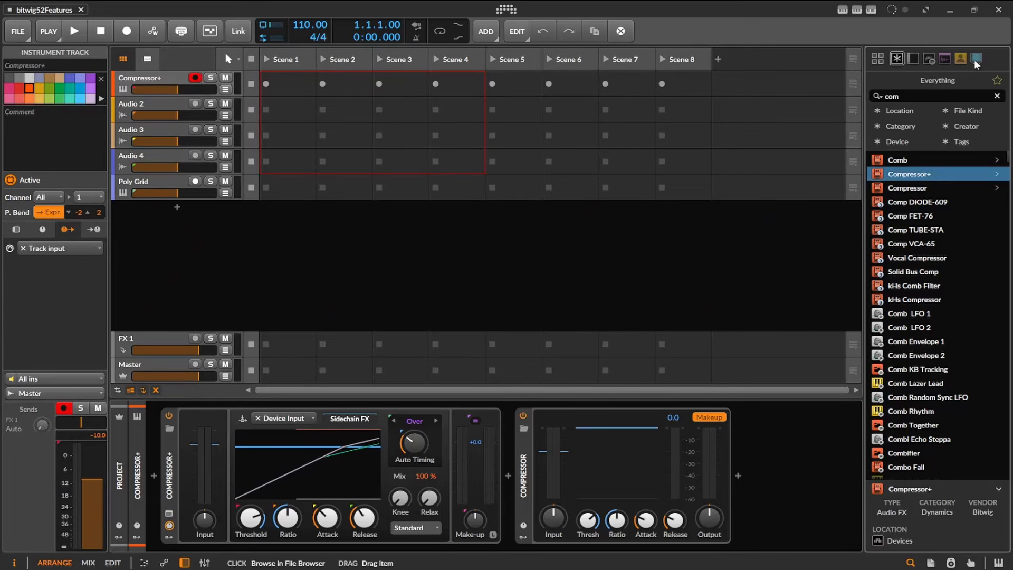
pyautogui.click(913, 58)
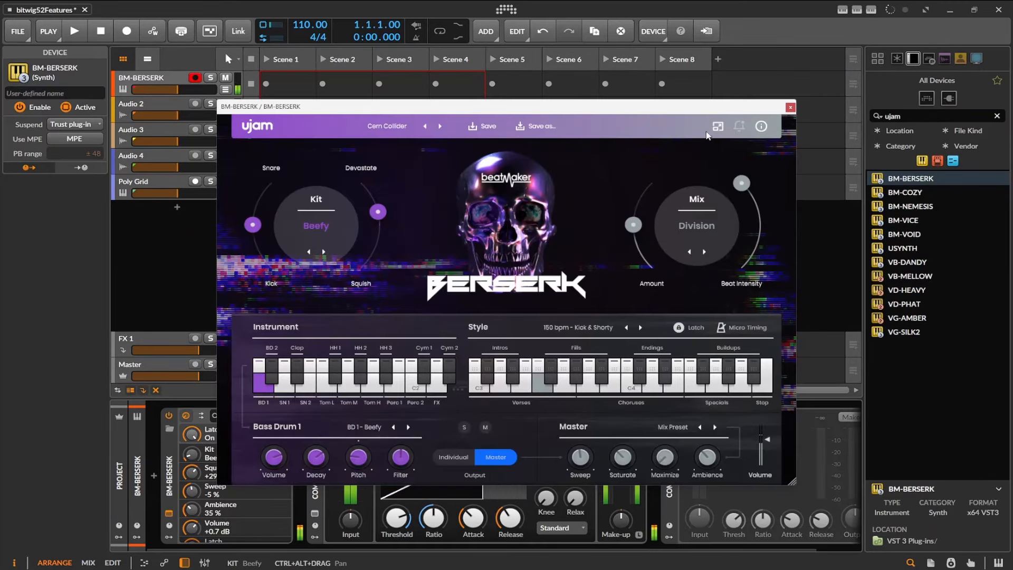
pyautogui.click(790, 108)
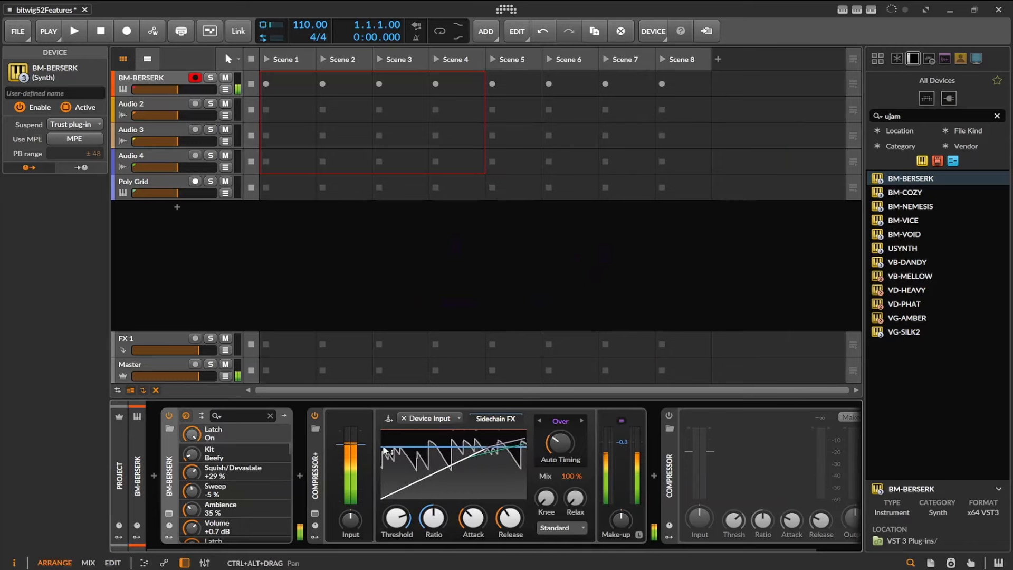
# - Turn off Latch in BM-BERSERK, select the Compressor+ device, and close the plug-in window
pyautogui.click(176, 511)
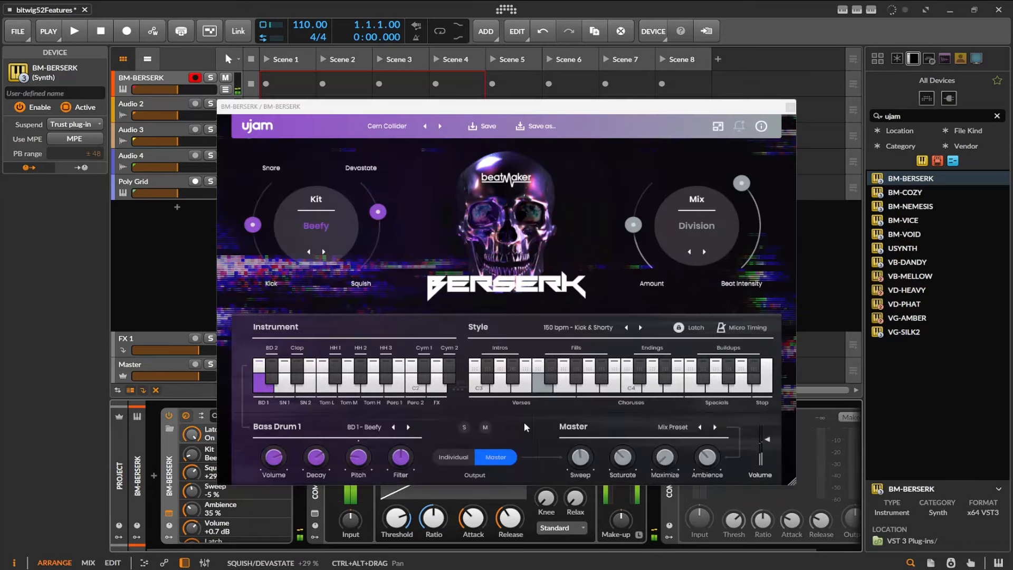
pyautogui.click(680, 328)
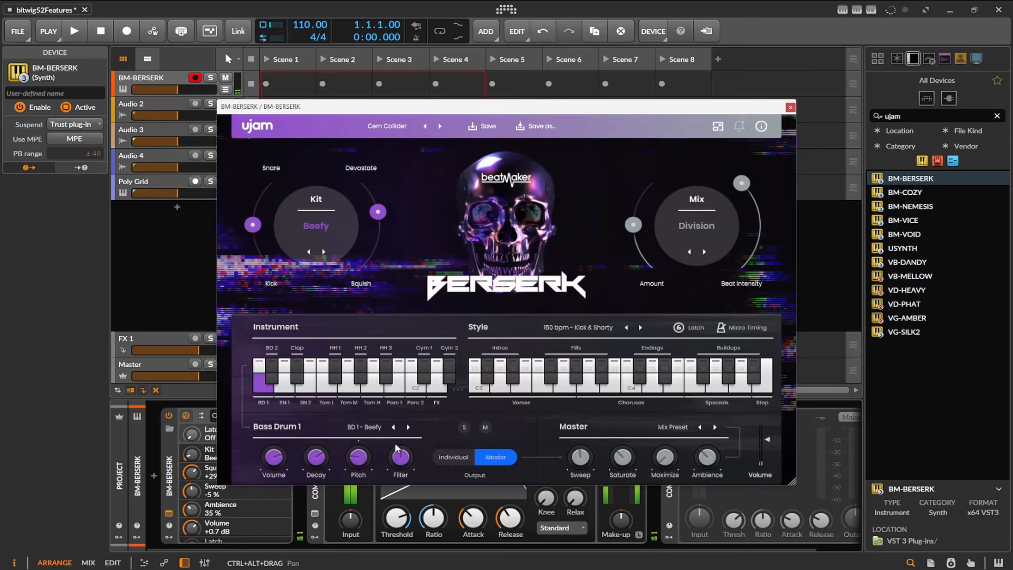
pyautogui.click(317, 496)
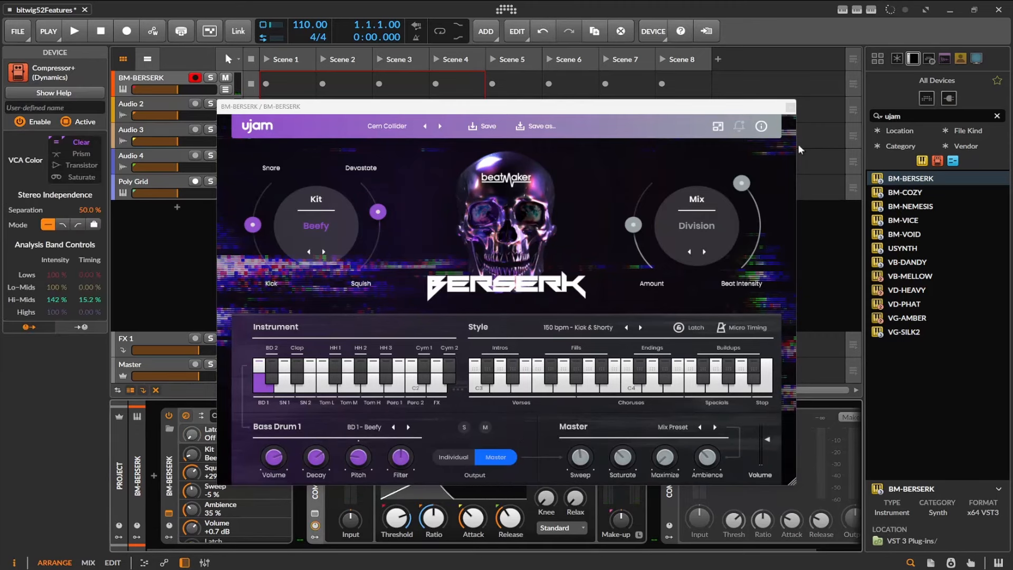
pyautogui.moveTo(667, 111); pyautogui.dragTo(535, 86)
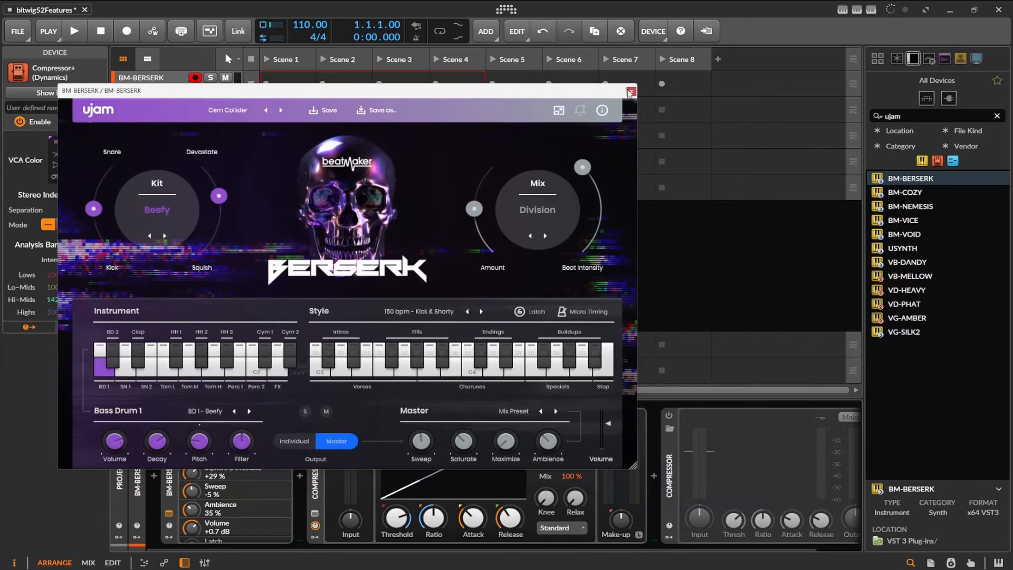
pyautogui.click(659, 81)
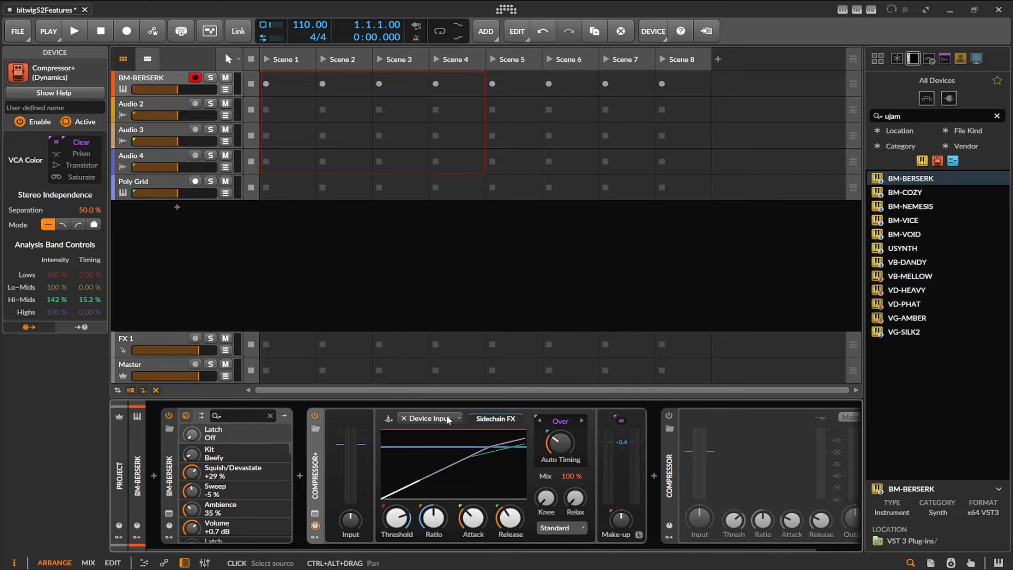
# - Look through the sidechain source and compressor ratio mode options of Compressor+
pyautogui.click(430, 418)
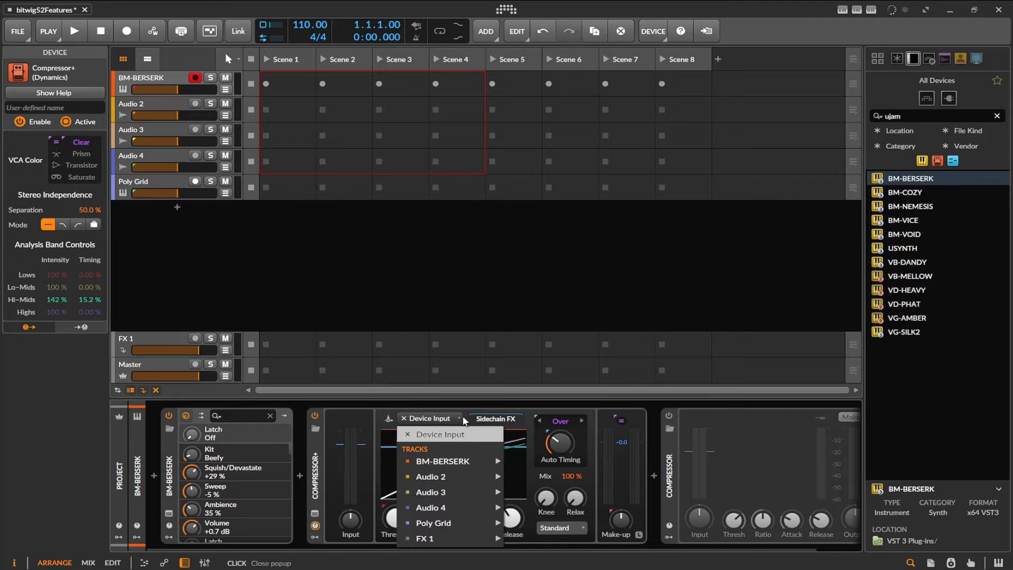
pyautogui.click(525, 417)
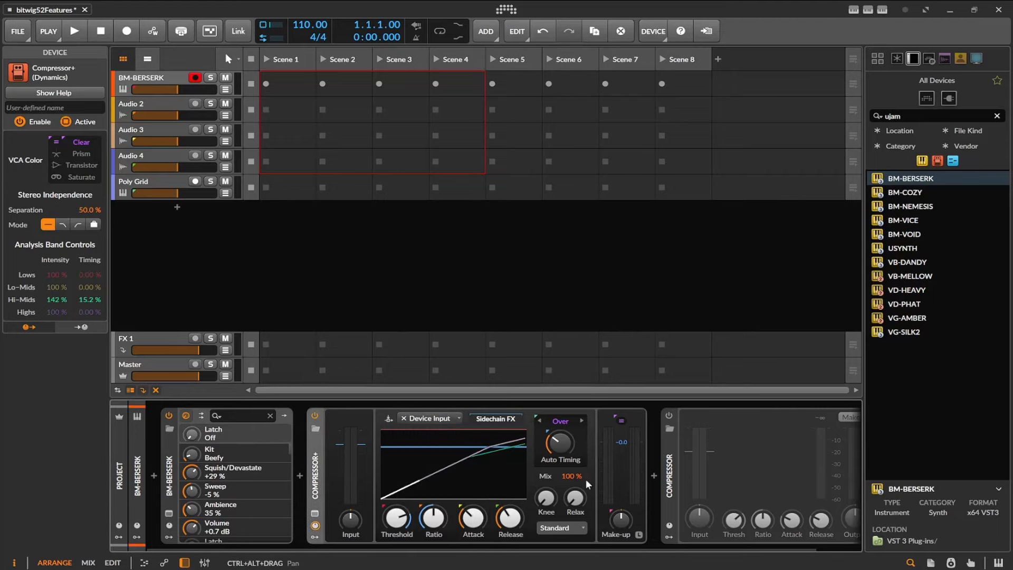
pyautogui.moveTo(628, 519); pyautogui.dragTo(620, 521)
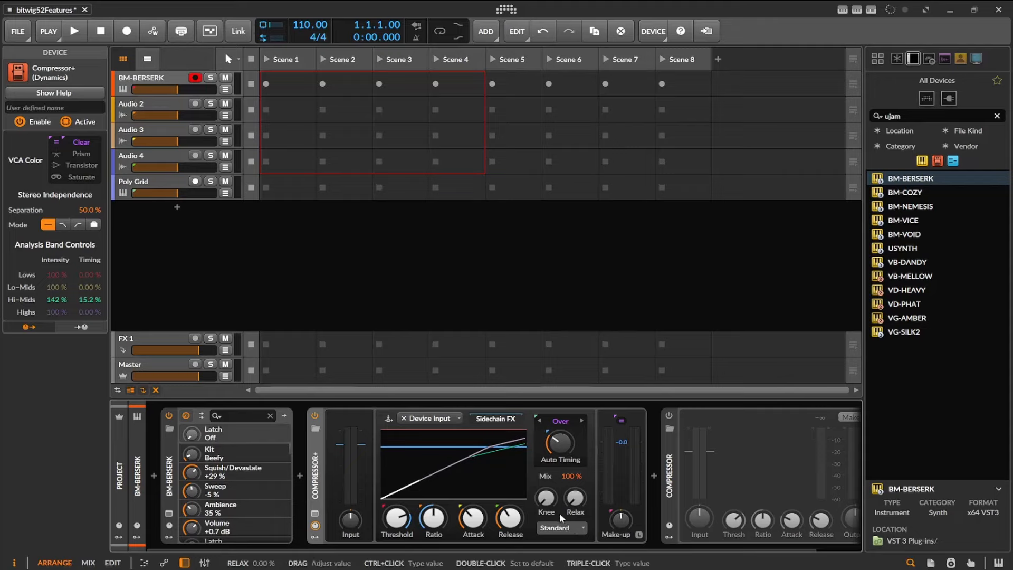
pyautogui.click(559, 528)
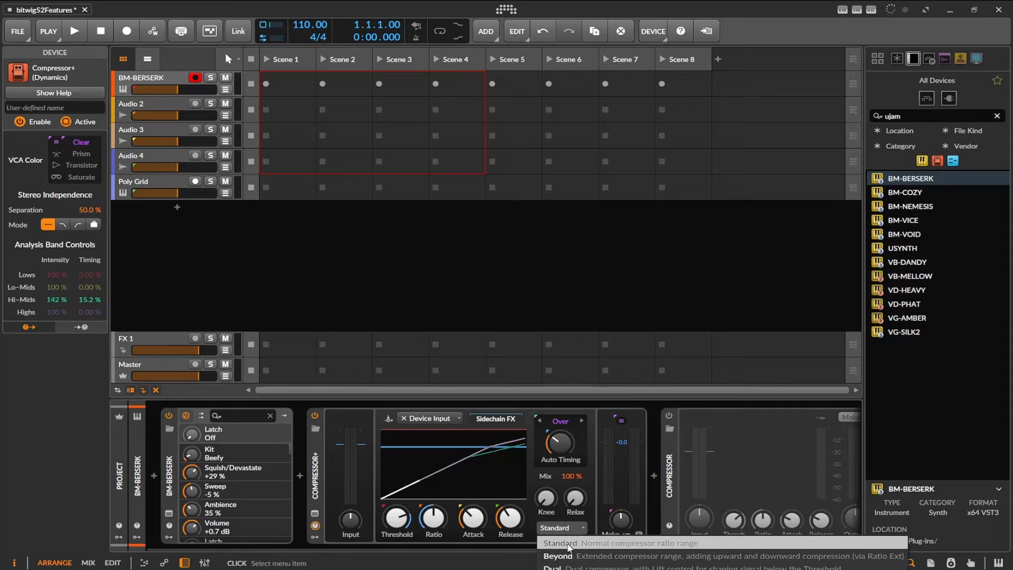
# - Change the Auto Timing character of Compressor+ to Glue
pyautogui.click(572, 424)
pyautogui.click(576, 421)
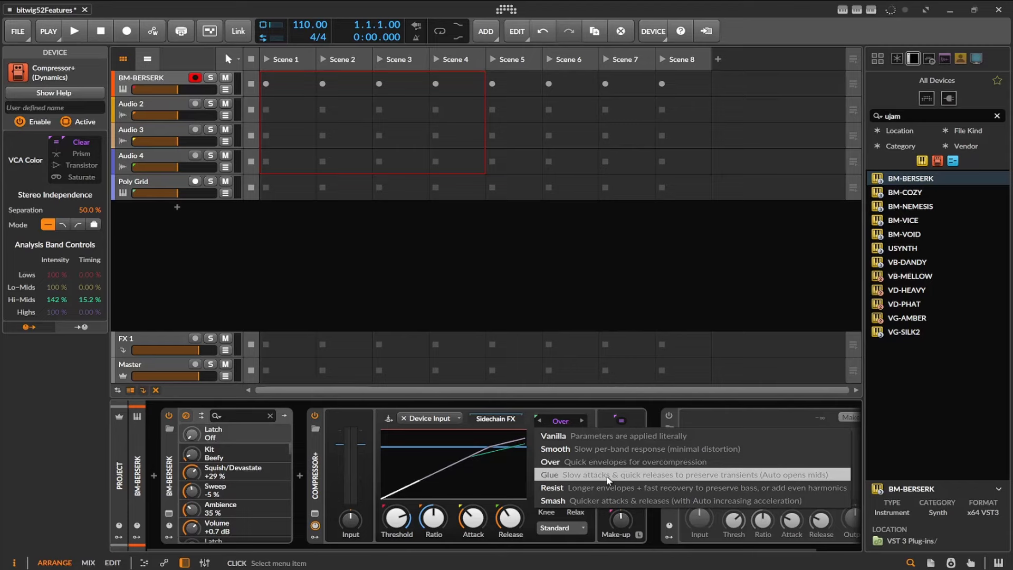
pyautogui.click(608, 478)
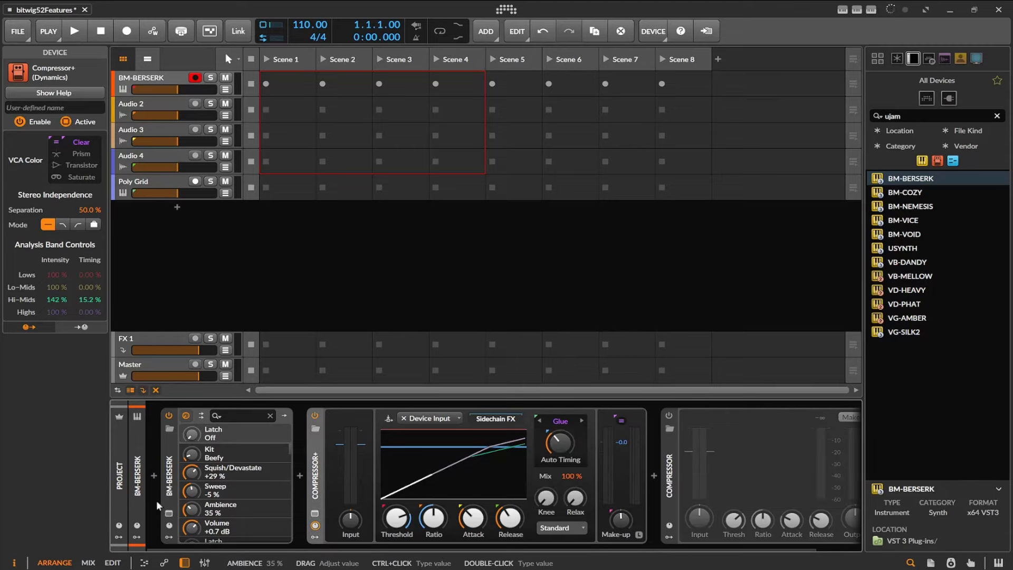
# - Start a drum pattern in BM-BERSERK with Latch turned on, and close the plug-in window
pyautogui.click(169, 512)
pyautogui.click(419, 373)
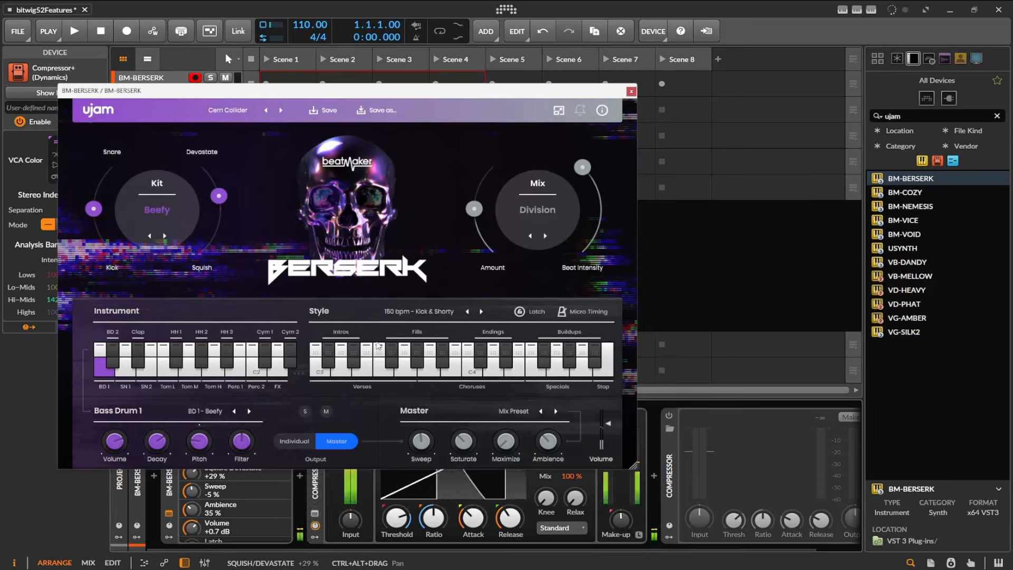
pyautogui.click(518, 312)
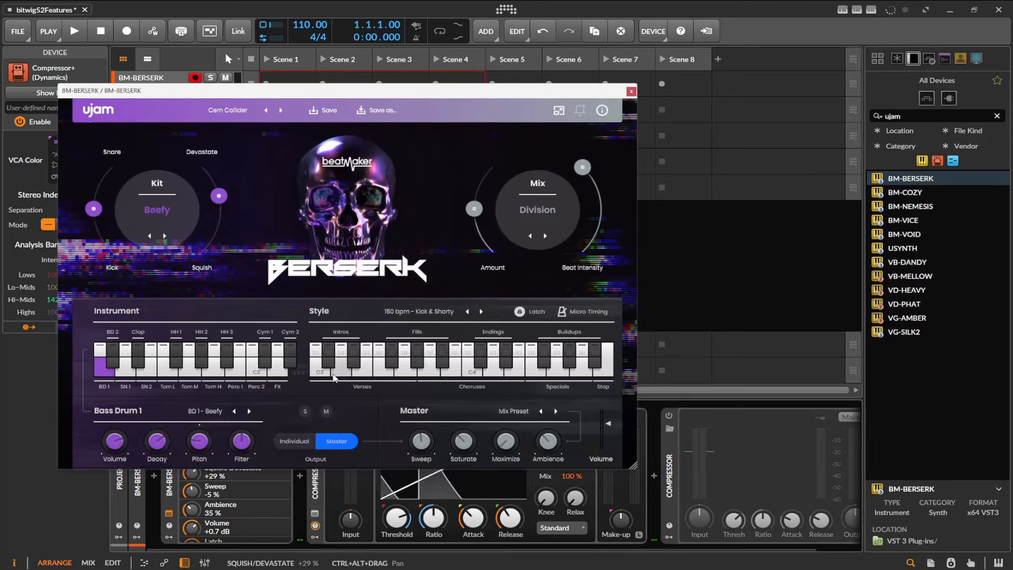
pyautogui.click(631, 91)
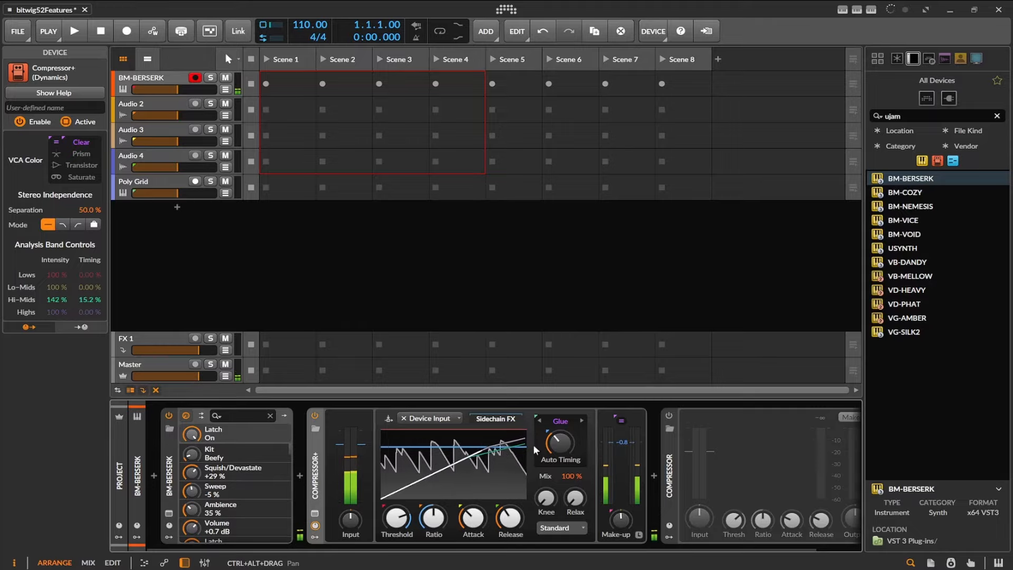
# - Expand Compressor+ and set Intensity to Lows 45.6 %, Lo-Mids 80.8 %, Hi-Mids 74.4 %, Highs 76.8 %, with Lo-Mids Timing at -72.0 %
pyautogui.click(315, 513)
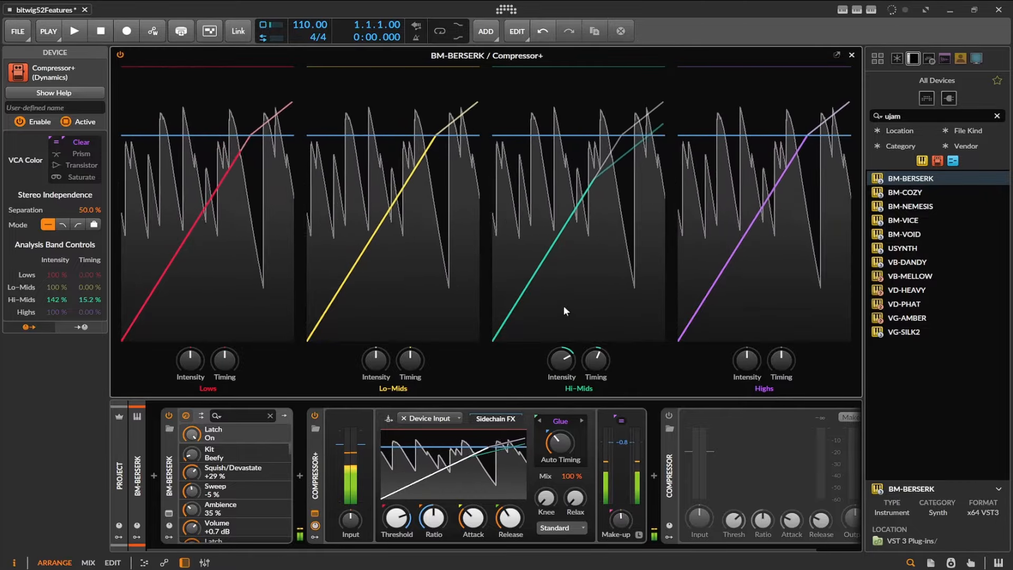
pyautogui.moveTo(376, 359); pyautogui.dragTo(398, 396)
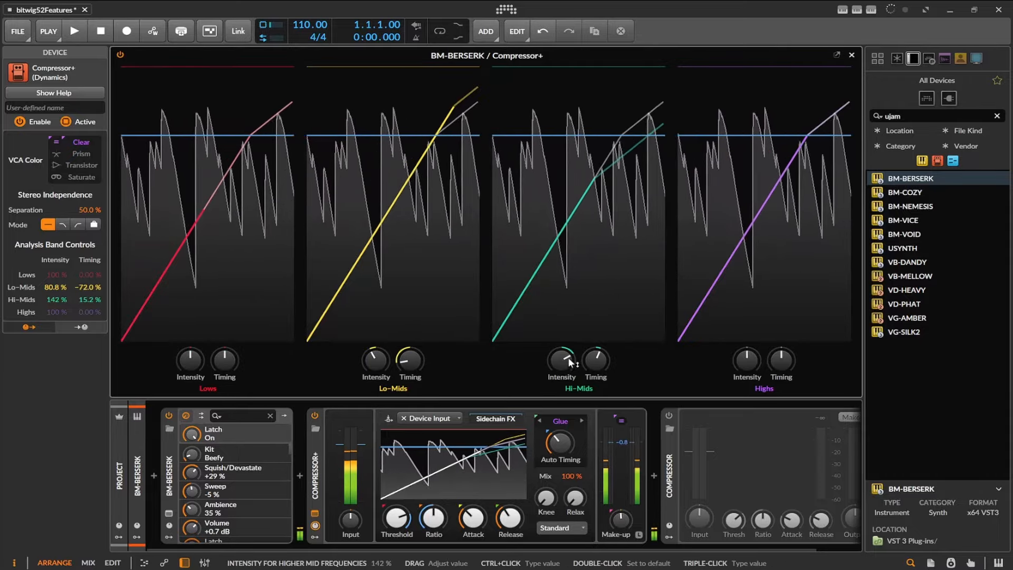
pyautogui.moveTo(561, 359)
pyautogui.mouseDown()
pyautogui.moveTo(561, 388)
pyautogui.moveTo(561, 370)
pyautogui.mouseUp()
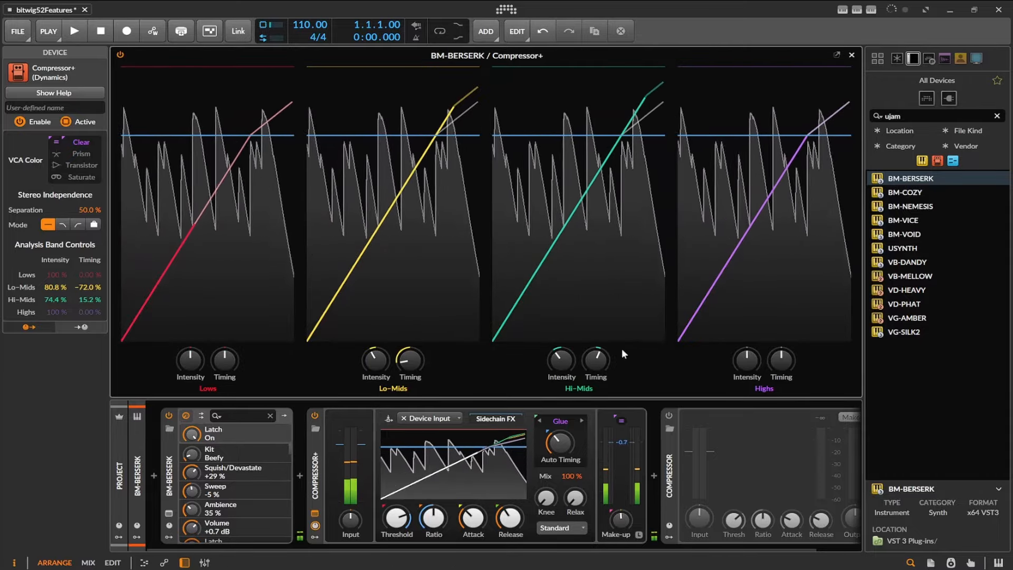
pyautogui.moveTo(197, 360); pyautogui.dragTo(198, 377)
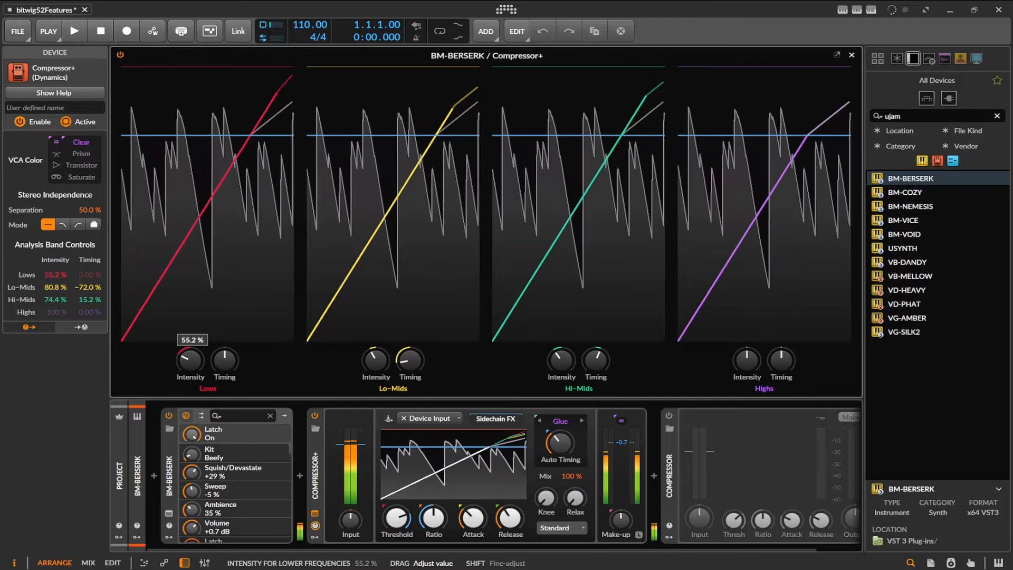
pyautogui.moveTo(746, 360); pyautogui.dragTo(746, 373)
# - Raise the Ratio, Auto Timing and Make-up gain of Compressor+, and set its Threshold to about -18.5 dB
pyautogui.moveTo(396, 518); pyautogui.dragTo(433, 512)
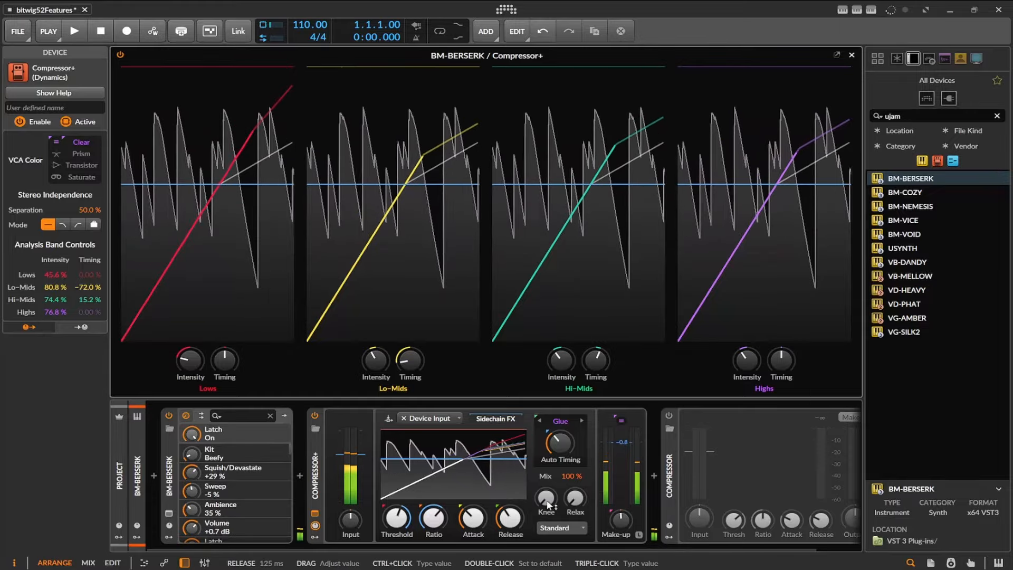
pyautogui.moveTo(560, 443); pyautogui.dragTo(560, 426)
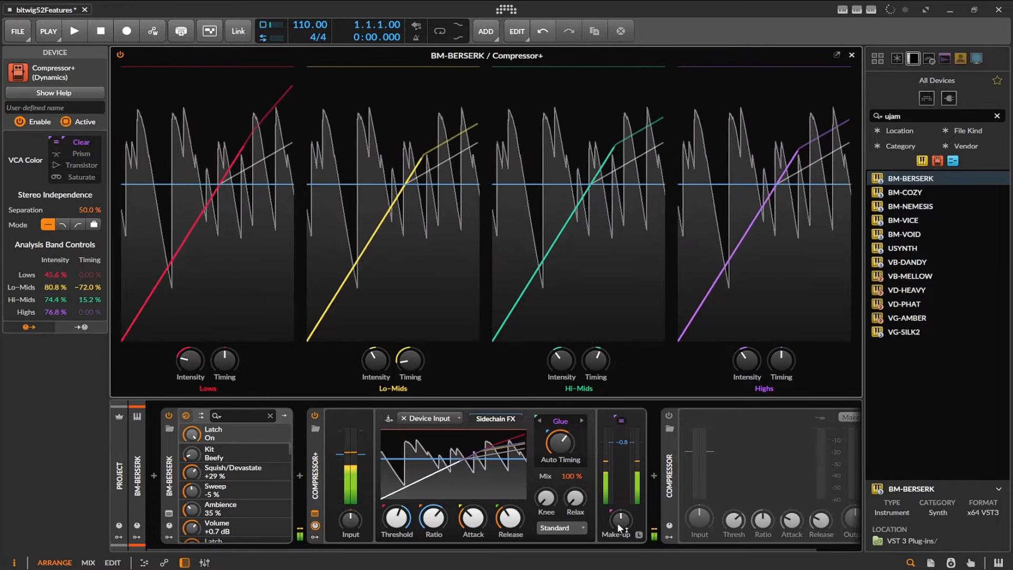
pyautogui.moveTo(617, 522); pyautogui.dragTo(617, 507)
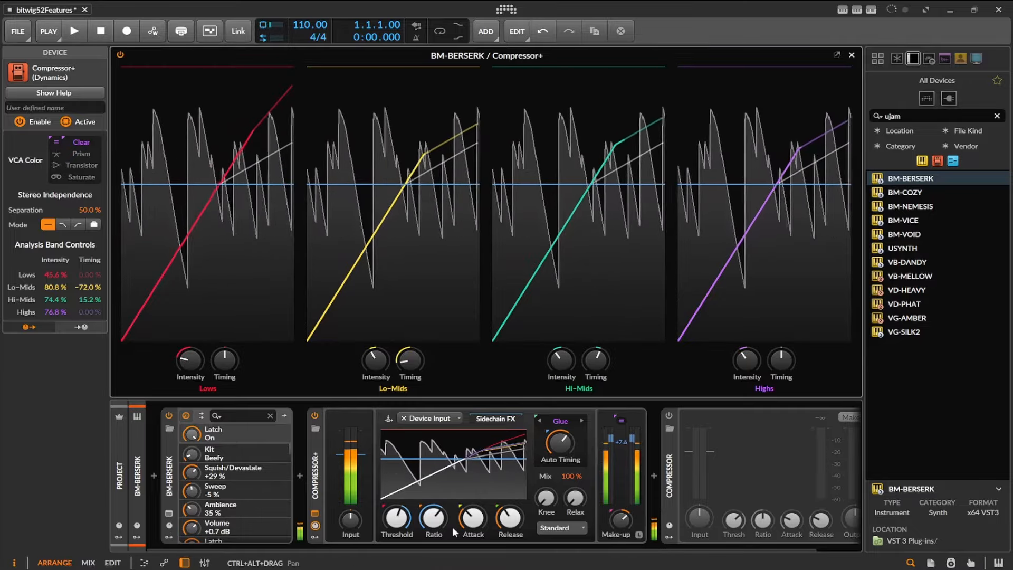
pyautogui.moveTo(396, 517); pyautogui.dragTo(397, 527)
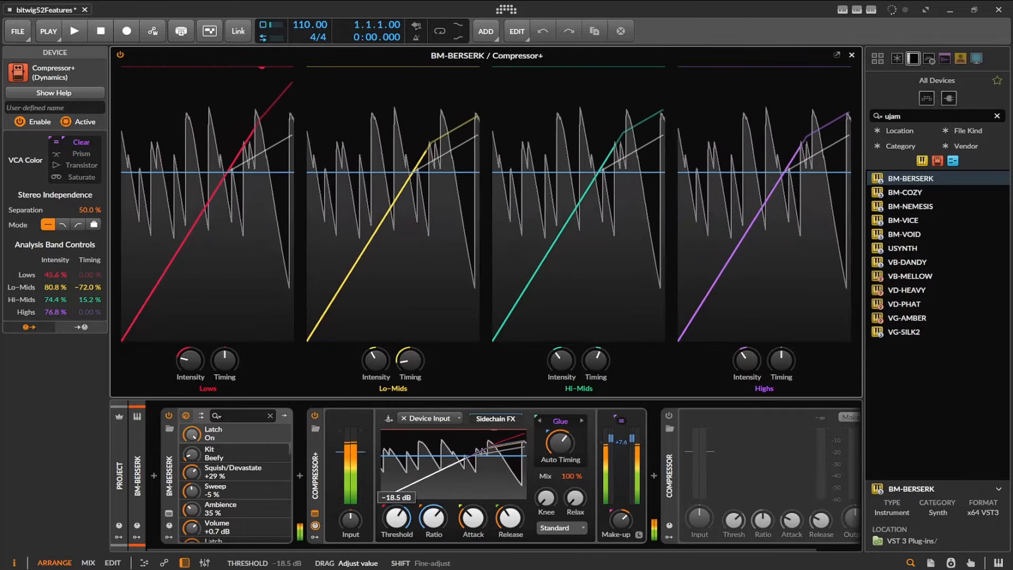
# - Raise the Threshold of Compressor+, set its Ratio to about 1:1.41 and Release to about 17.7 ms, and shorten its Attack
pyautogui.moveTo(397, 518); pyautogui.dragTo(434, 552)
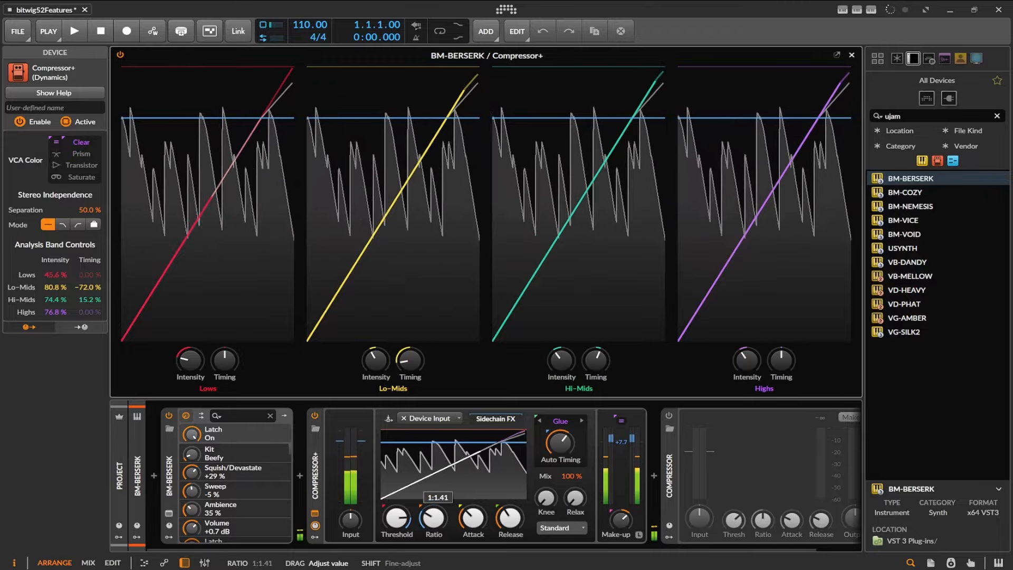
pyautogui.moveTo(397, 518); pyautogui.dragTo(397, 534)
pyautogui.moveTo(473, 518); pyautogui.dragTo(510, 542)
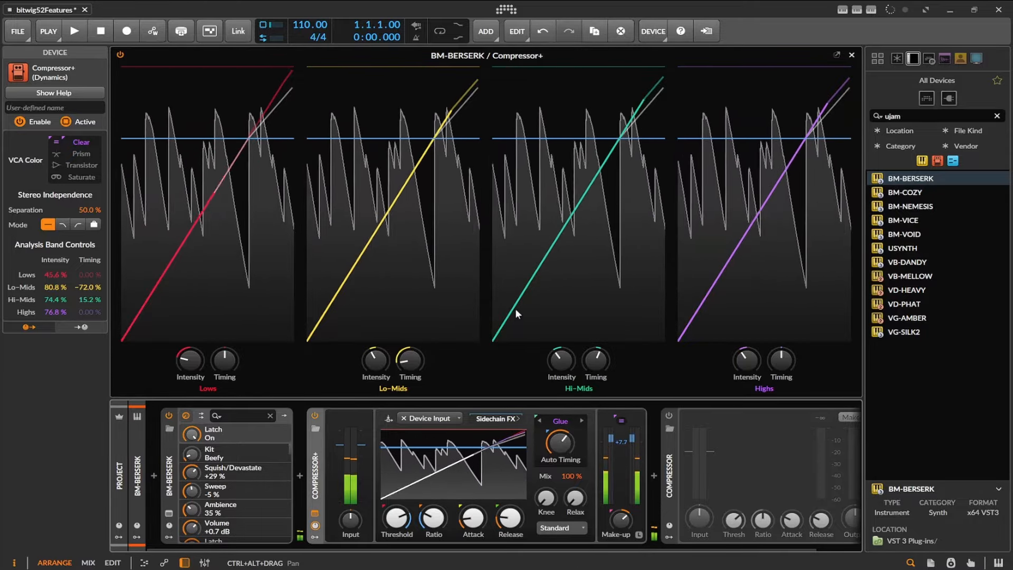
# - In the BM-BERSERK plug-in window, lower Beat Intensity to 0, choose the Small Room master preset, and close the window
pyautogui.click(169, 514)
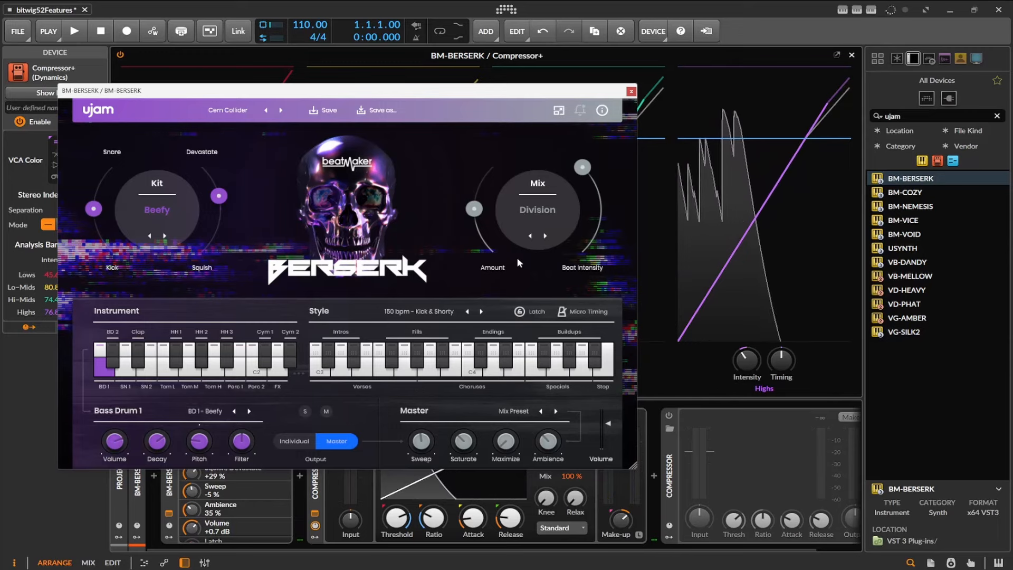
pyautogui.moveTo(589, 175); pyautogui.dragTo(579, 303)
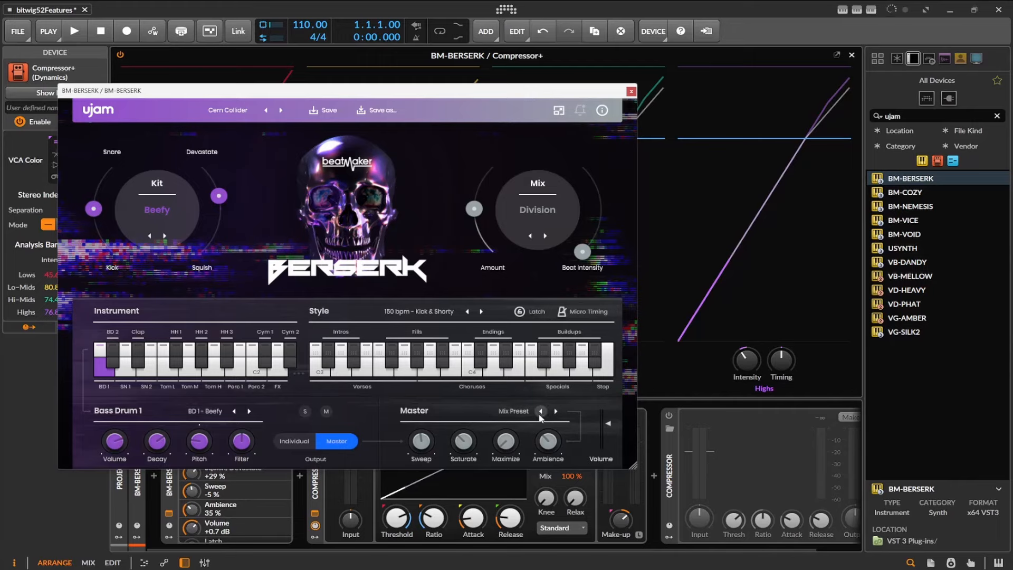
pyautogui.click(555, 411)
pyautogui.click(630, 92)
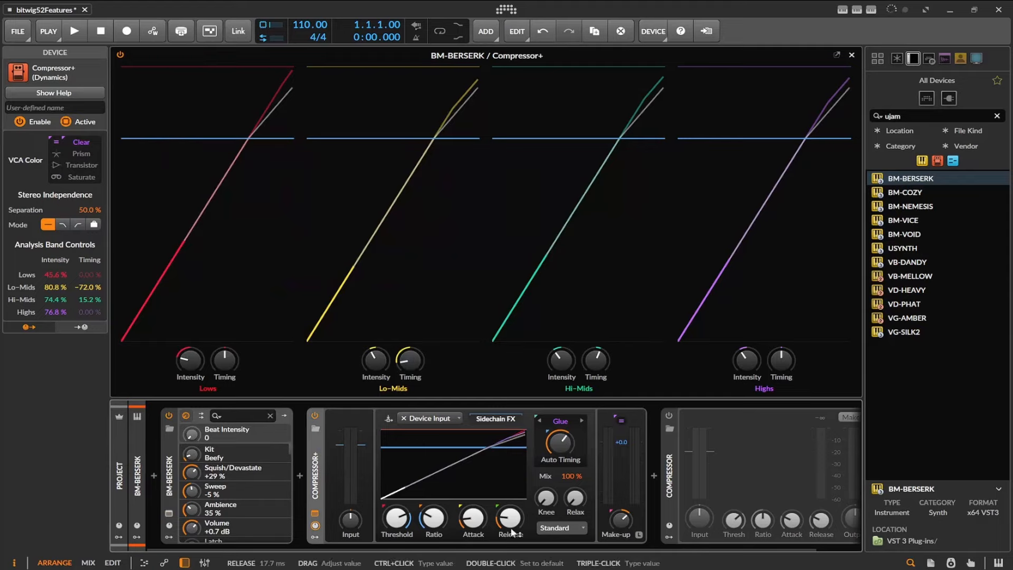
# - Enable the standard Compressor device after Compressor+ and close the expanded Compressor+ view
pyautogui.moveTo(510, 549); pyautogui.dragTo(585, 549)
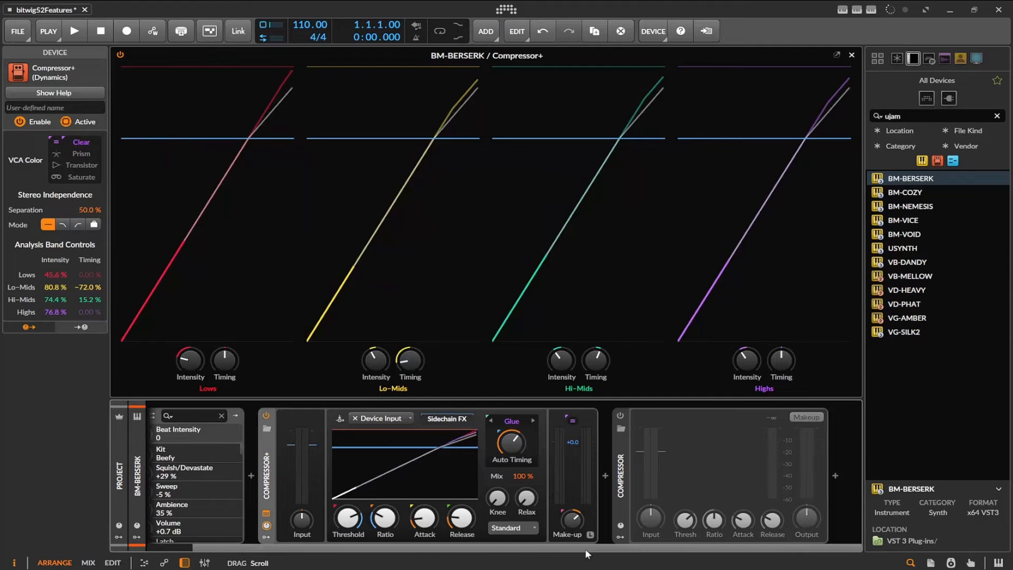
pyautogui.click(620, 415)
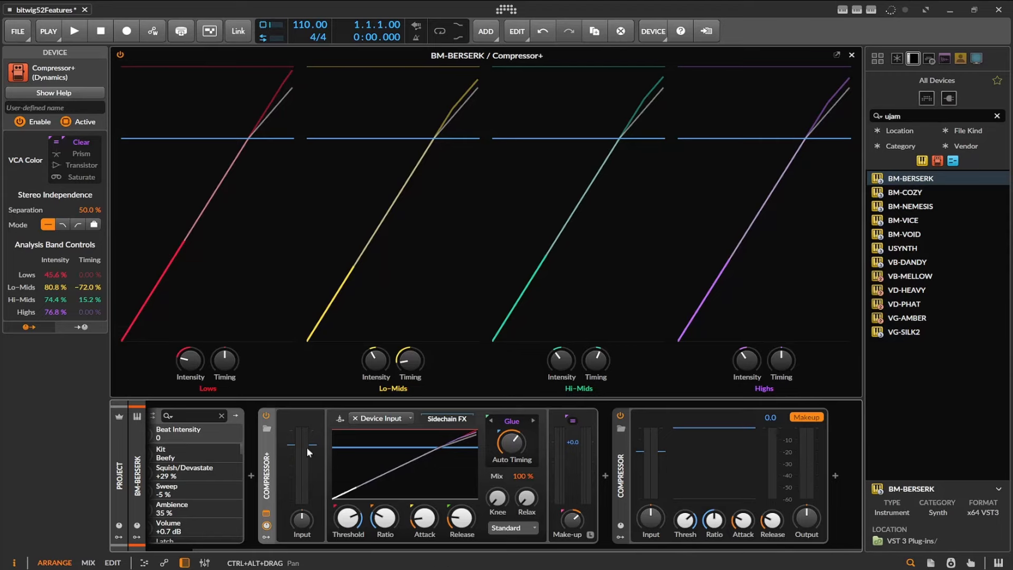
pyautogui.click(851, 55)
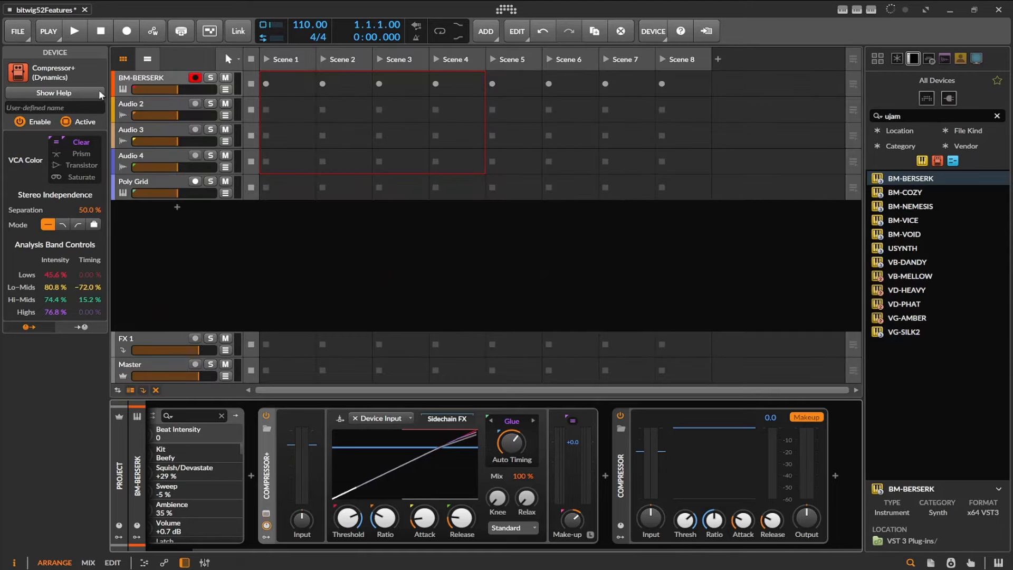
# - Examine the Focus, Sculpt and Tilt devices on the Audio 2, Audio 3 and Audio 4 tracks
pyautogui.click(145, 107)
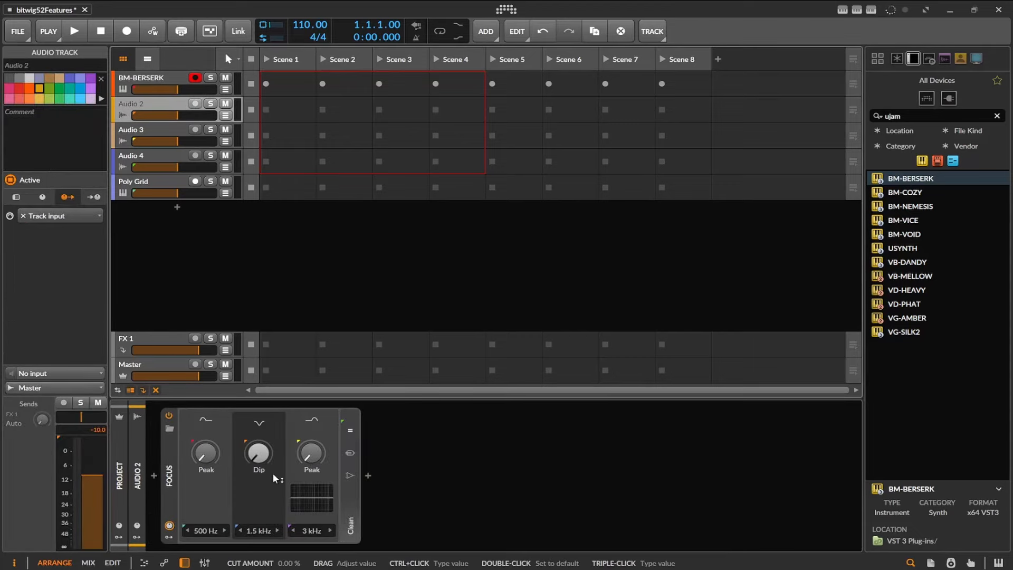
pyautogui.click(154, 138)
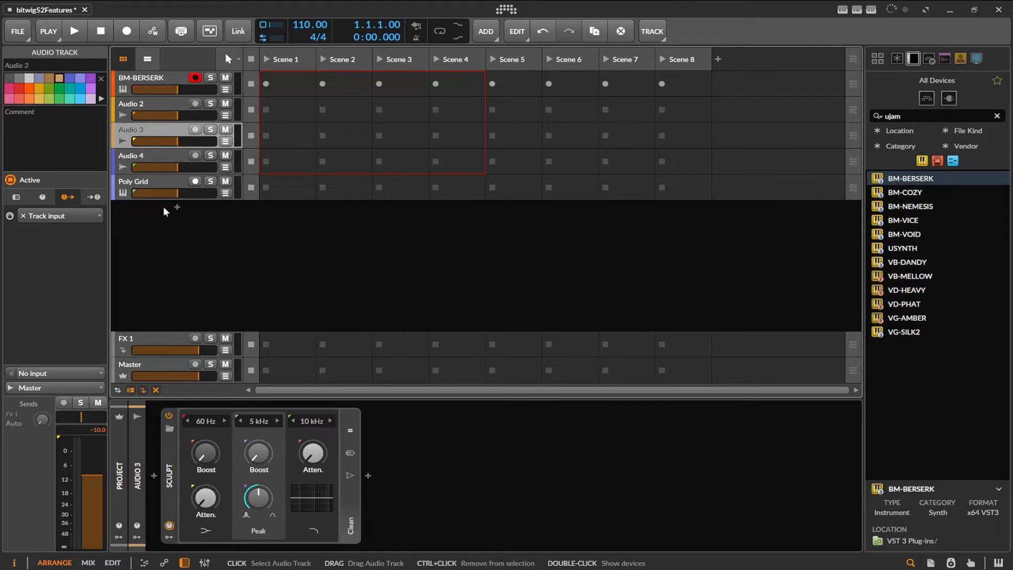
pyautogui.click(149, 159)
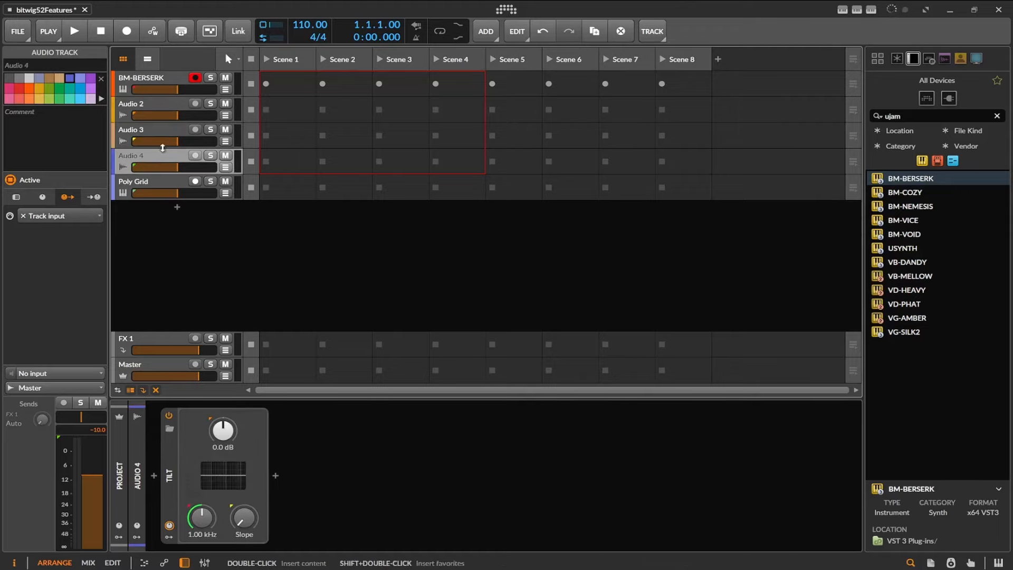
pyautogui.click(161, 133)
pyautogui.click(158, 113)
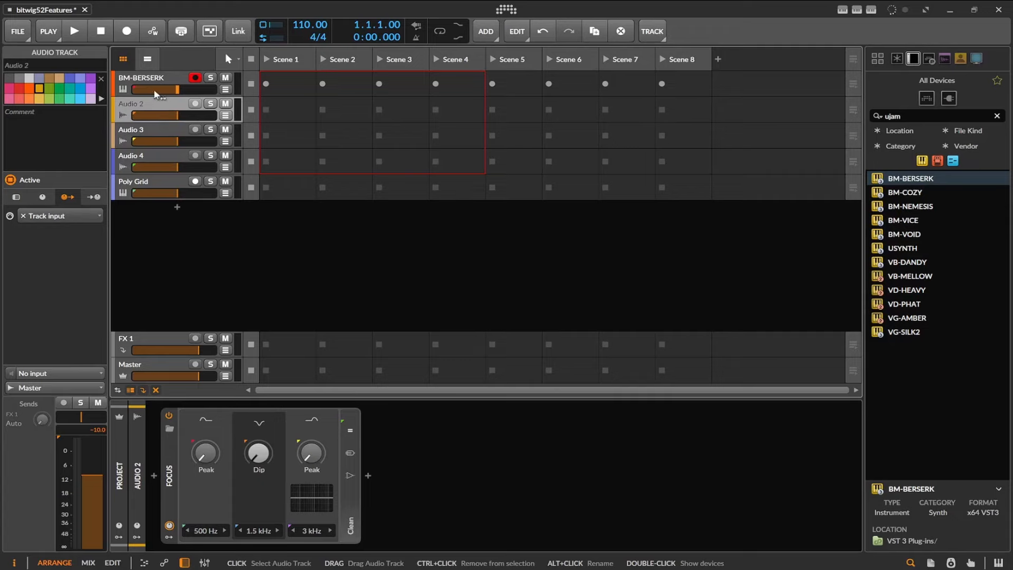
# - Move BM-BERSERK ahead of Focus on Audio 2, start a drum pattern with Latch turned on, and close the plug-in window
pyautogui.click(156, 89)
pyautogui.moveTo(169, 478); pyautogui.dragTo(132, 114)
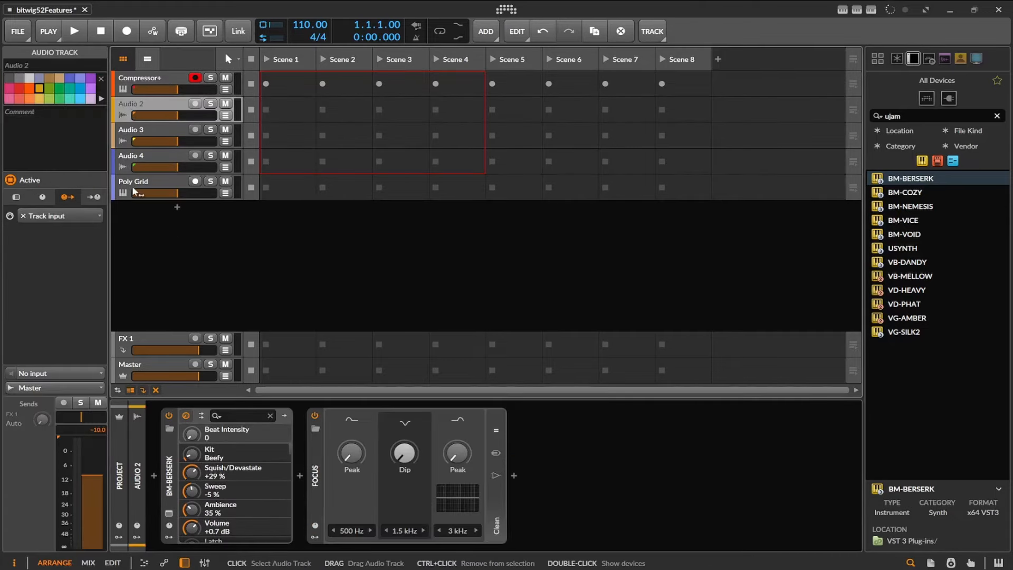
pyautogui.click(169, 513)
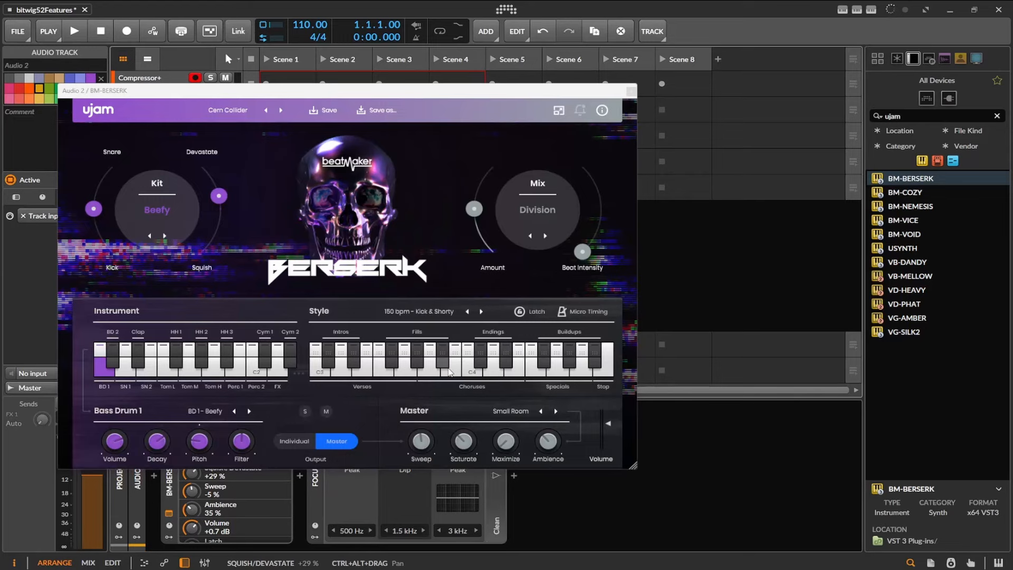
pyautogui.click(415, 365)
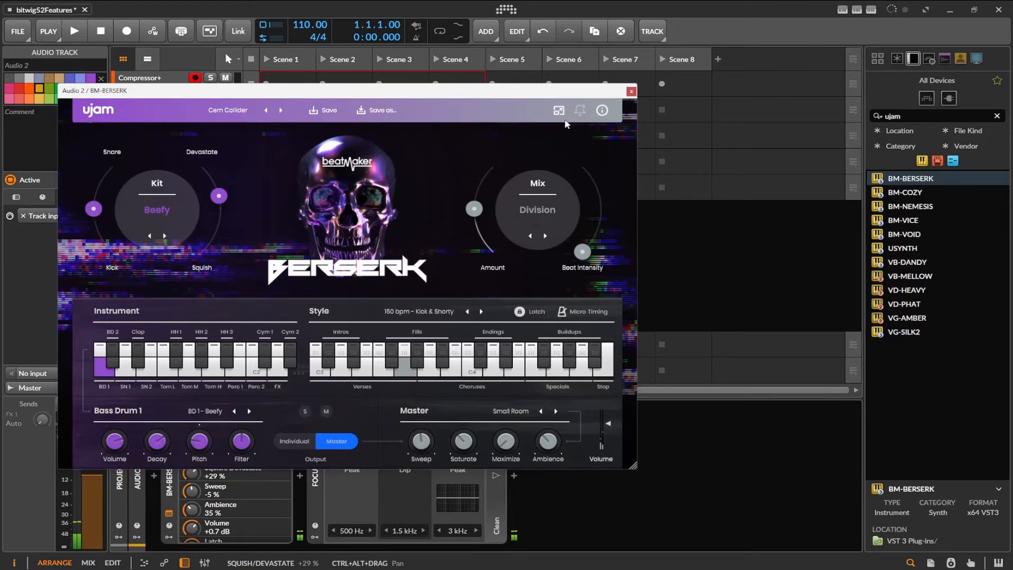
pyautogui.click(631, 91)
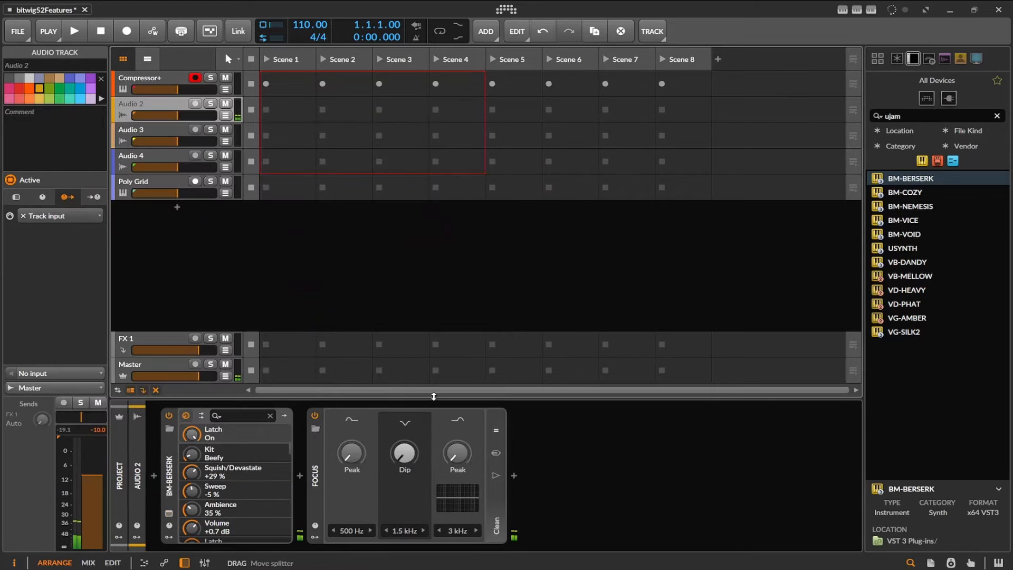
# - Set the low Peak of Focus to 80.0 %, try it at 1 kHz and return it to 500 Hz, and raise the Dip and high Peak
pyautogui.moveTo(351, 453); pyautogui.dragTo(352, 392)
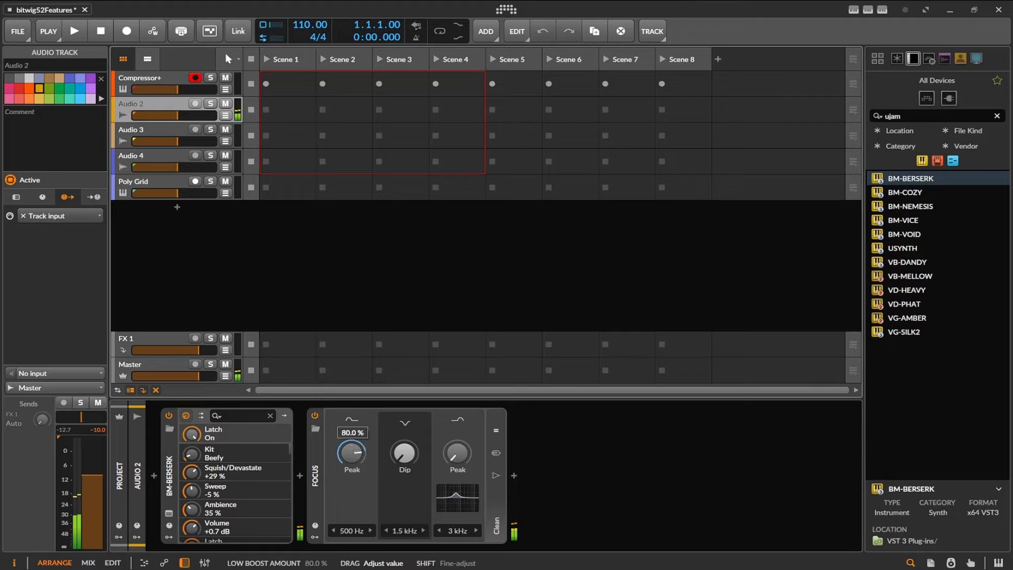
pyautogui.click(370, 530)
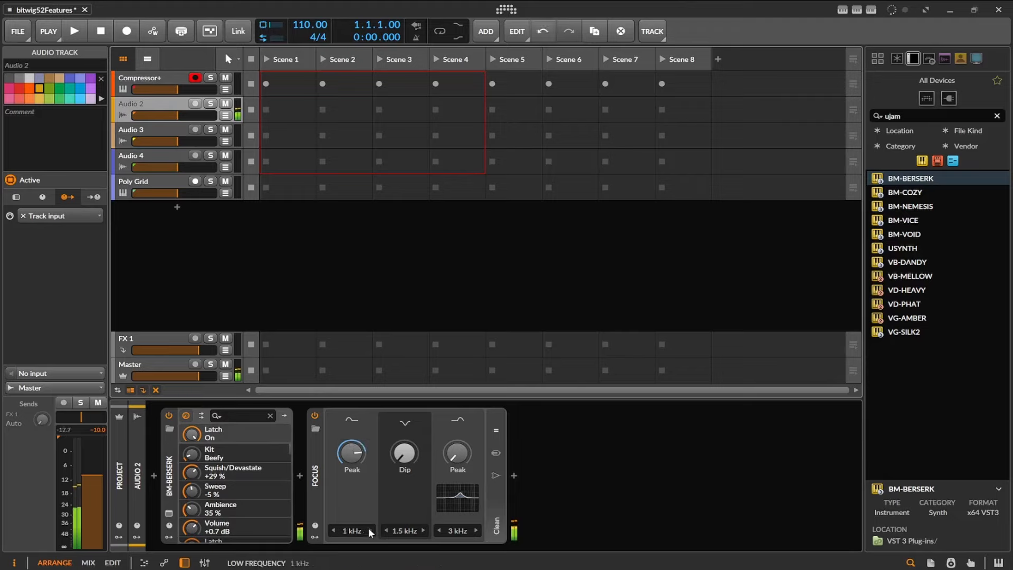
pyautogui.click(333, 530)
pyautogui.moveTo(409, 457); pyautogui.dragTo(409, 426)
pyautogui.moveTo(458, 452); pyautogui.dragTo(458, 440)
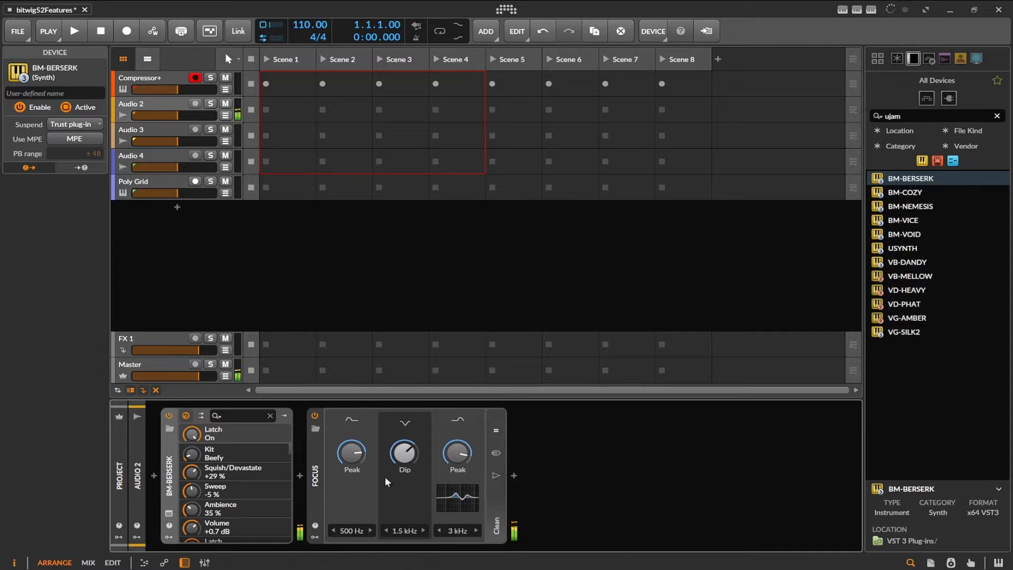
# - Reduce the Dip and low Peak amounts of Focus, and set its high Peak to about 51.6 %
pyautogui.moveTo(405, 429); pyautogui.dragTo(405, 426)
pyautogui.moveTo(356, 465); pyautogui.dragTo(362, 476)
pyautogui.moveTo(464, 459); pyautogui.dragTo(465, 476)
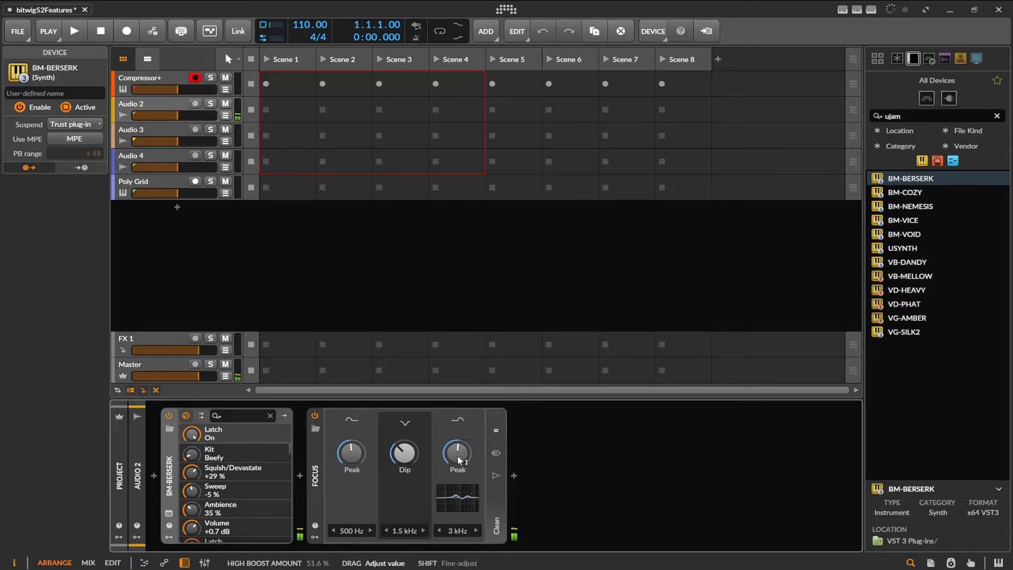
# - Raise the Dip amount of Focus and step its frequency through higher values, then down to 200 Hz
pyautogui.click(422, 531)
pyautogui.click(422, 532)
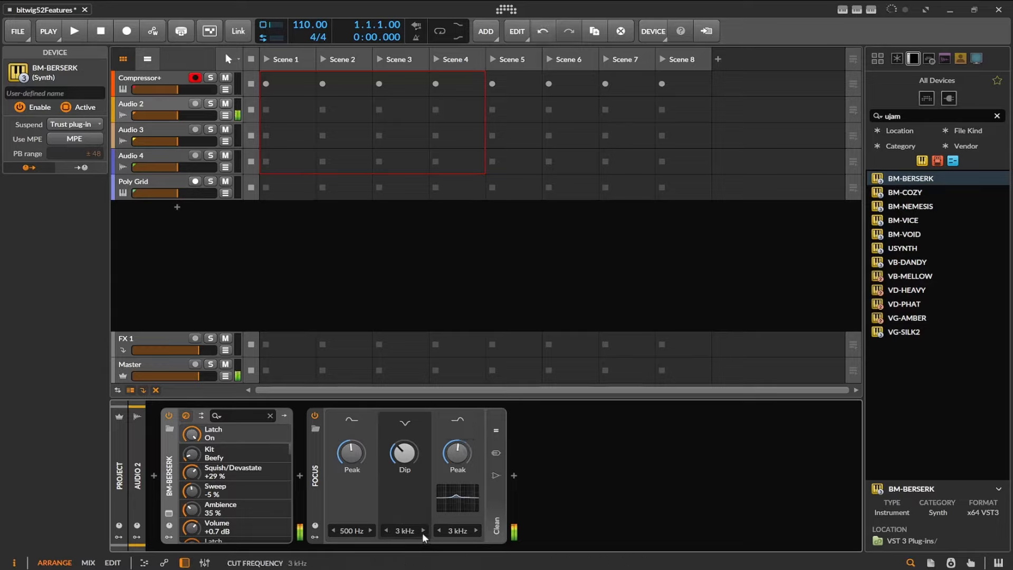
pyautogui.click(422, 531)
pyautogui.moveTo(400, 462); pyautogui.dragTo(399, 437)
pyautogui.click(386, 530)
pyautogui.click(386, 531)
pyautogui.click(386, 530)
pyautogui.click(385, 530)
pyautogui.click(384, 531)
pyautogui.click(384, 532)
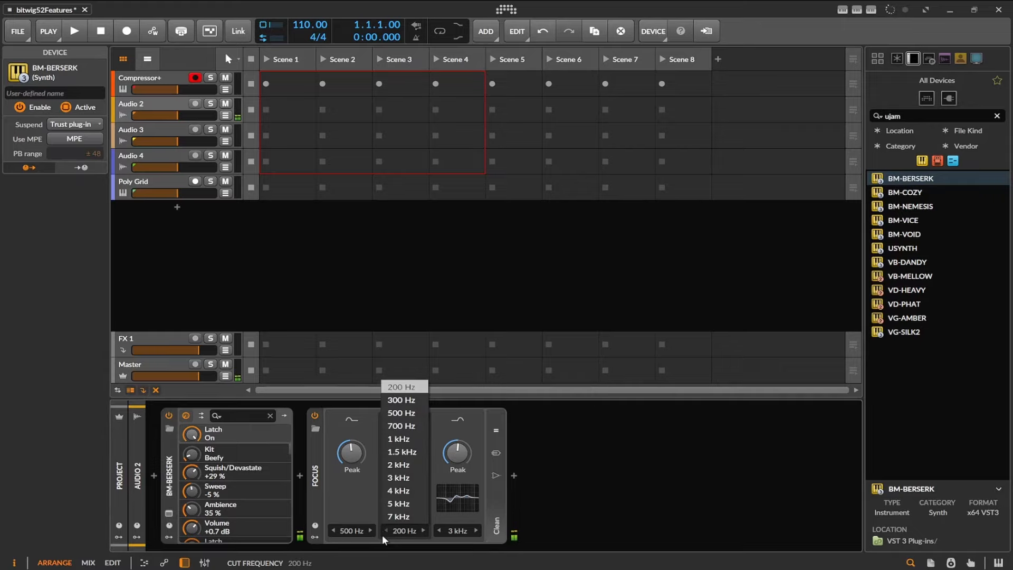
pyautogui.click(361, 510)
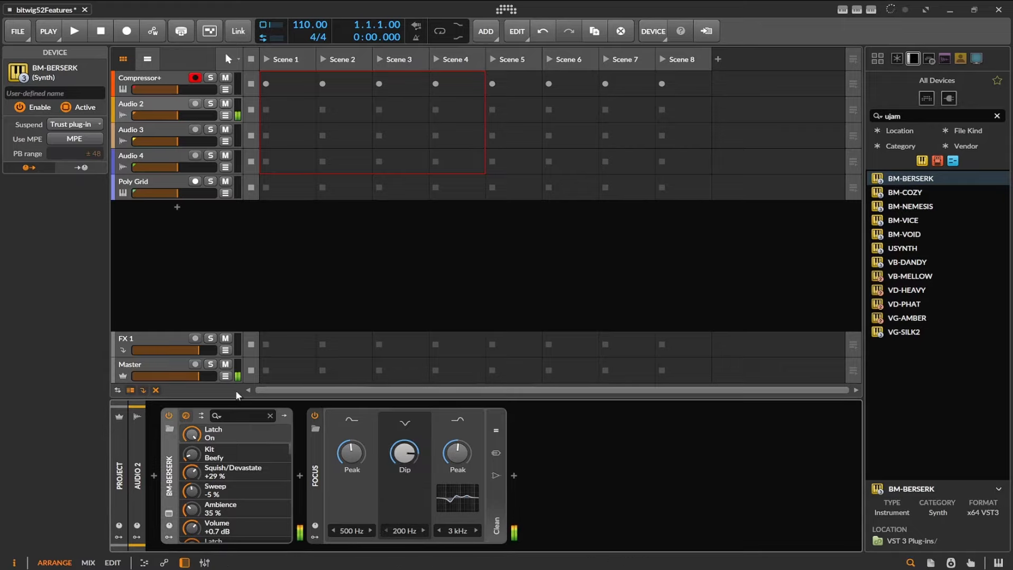
# - Move BM-BERSERK ahead of Sculpt on Audio 3, set the 60 Hz Boost to 61.2 %, and raise the 5 kHz Boost
pyautogui.moveTo(170, 466)
pyautogui.mouseDown()
pyautogui.moveTo(137, 141)
pyautogui.moveTo(128, 336)
pyautogui.moveTo(138, 442)
pyautogui.mouseUp()
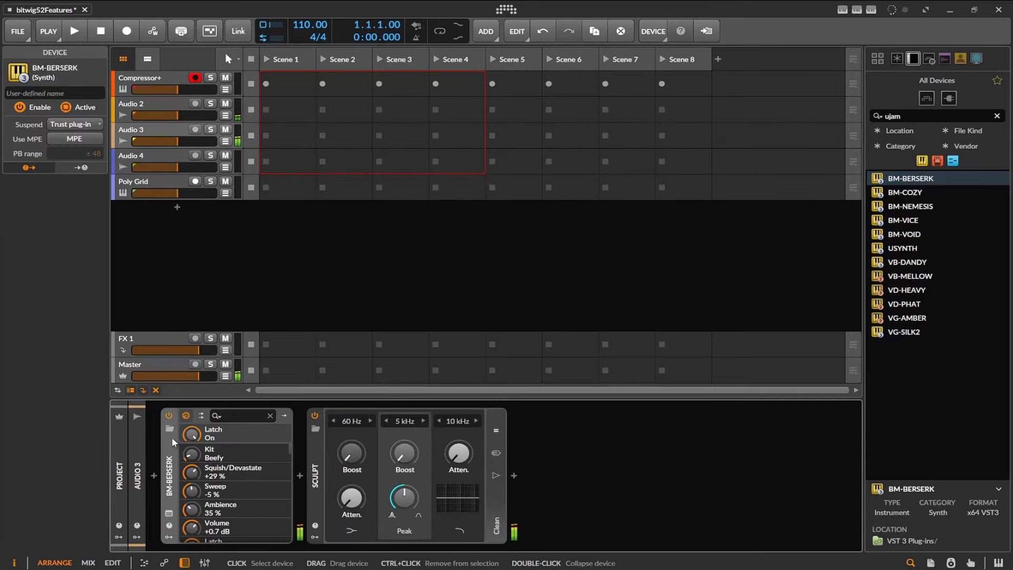
pyautogui.moveTo(352, 455); pyautogui.dragTo(351, 393)
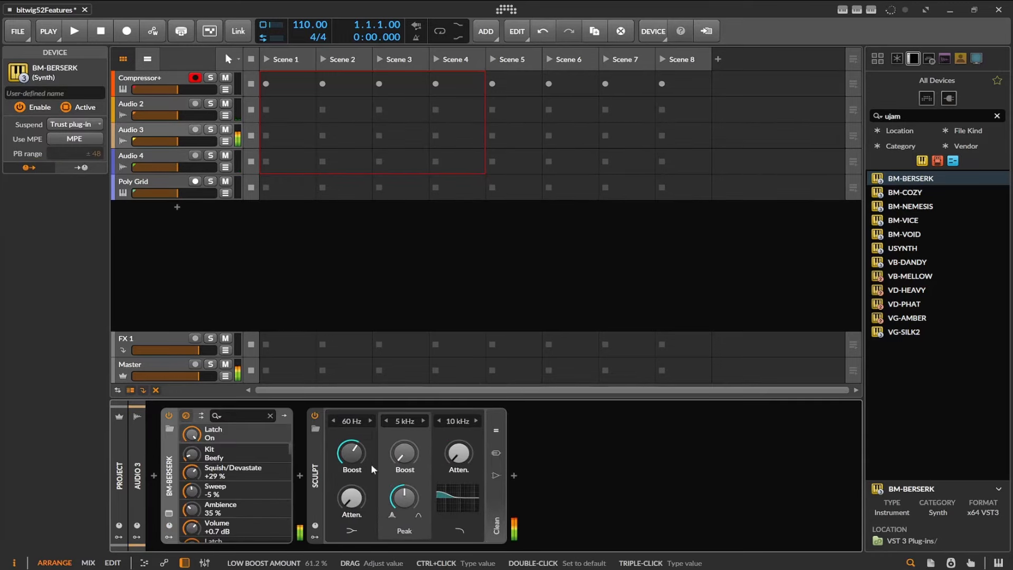
pyautogui.moveTo(402, 463); pyautogui.dragTo(402, 427)
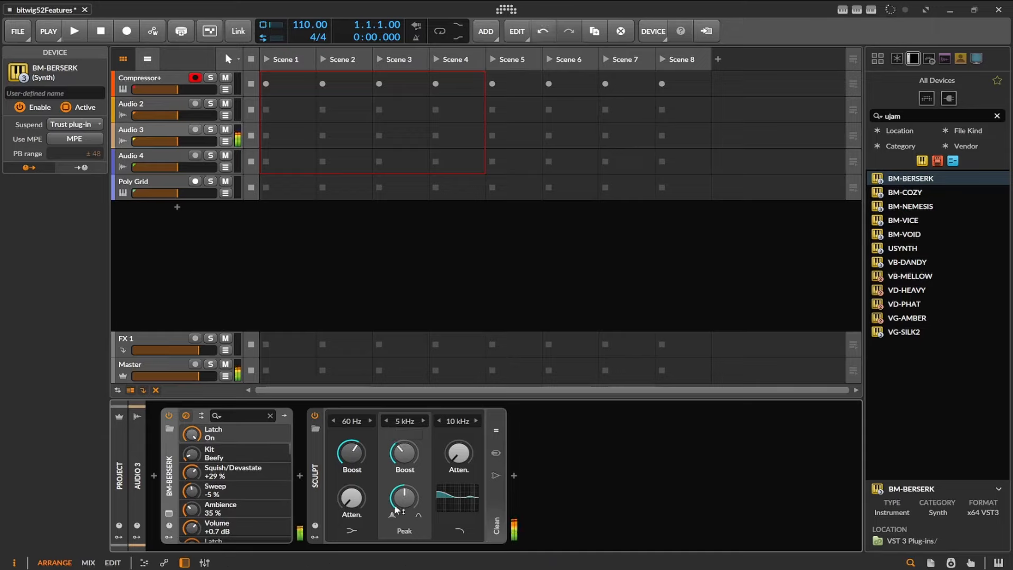
# - Raise the peak bandwidth and low attenuation of Sculpt, and bring its 10 kHz attenuation slightly above 42.0 %
pyautogui.moveTo(398, 508); pyautogui.dragTo(349, 470)
pyautogui.moveTo(466, 456); pyautogui.dragTo(466, 450)
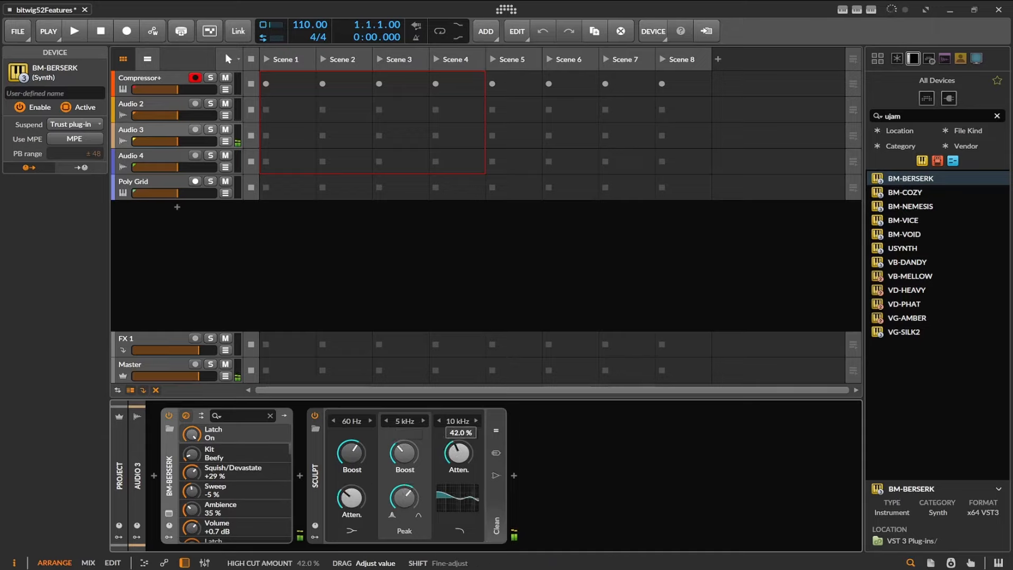
pyautogui.moveTo(467, 412); pyautogui.dragTo(467, 406)
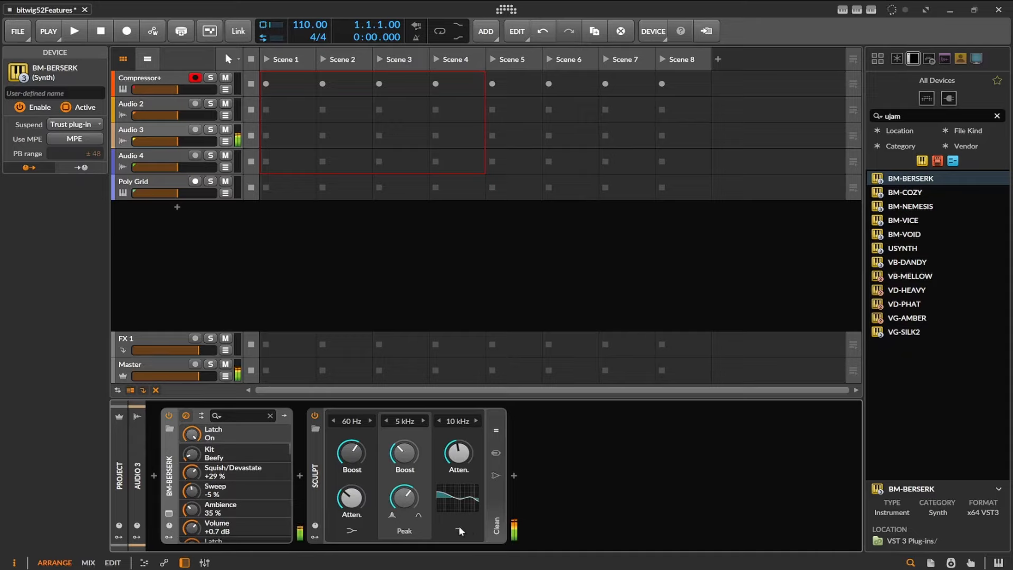
# - Narrow Sculpt's peak bandwidth fully, raise the 60 Hz and 5 kHz Boosts to maximum, and set the low attenuation to about 44.4 %
pyautogui.moveTo(403, 498); pyautogui.dragTo(403, 501)
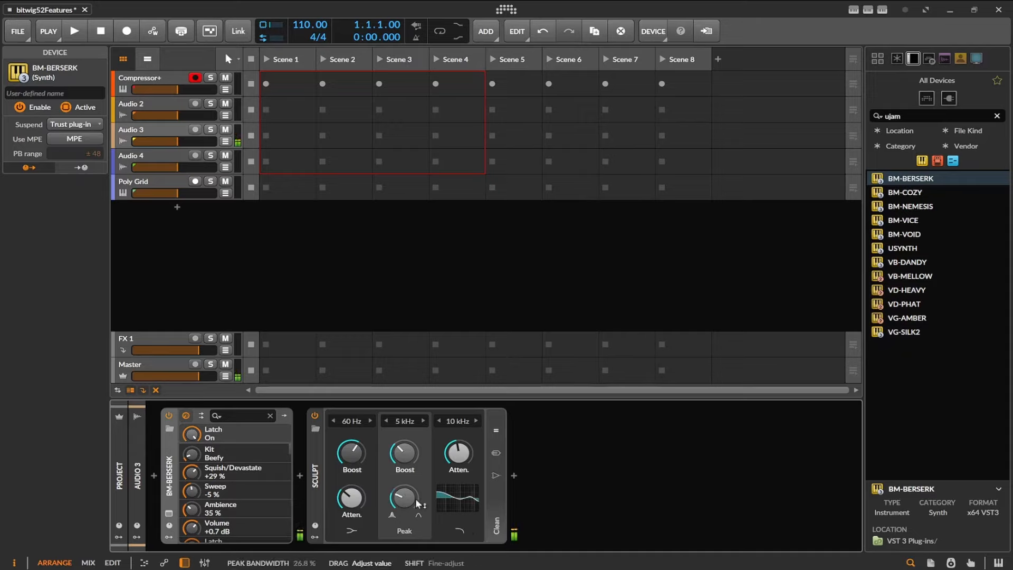
pyautogui.moveTo(404, 453); pyautogui.dragTo(403, 452)
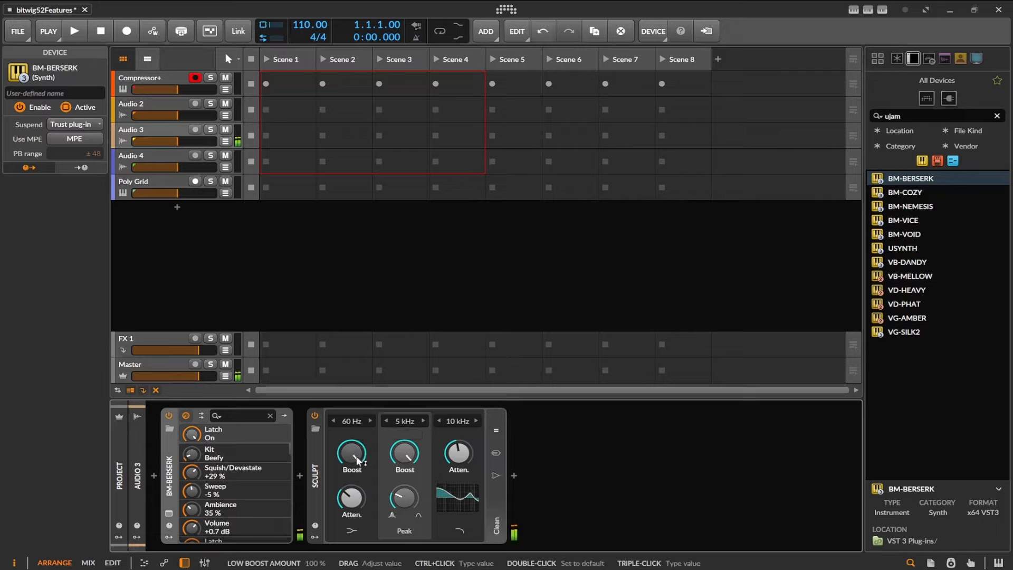
pyautogui.moveTo(404, 498)
pyautogui.mouseDown()
pyautogui.moveTo(404, 476)
pyautogui.moveTo(403, 507)
pyautogui.mouseUp()
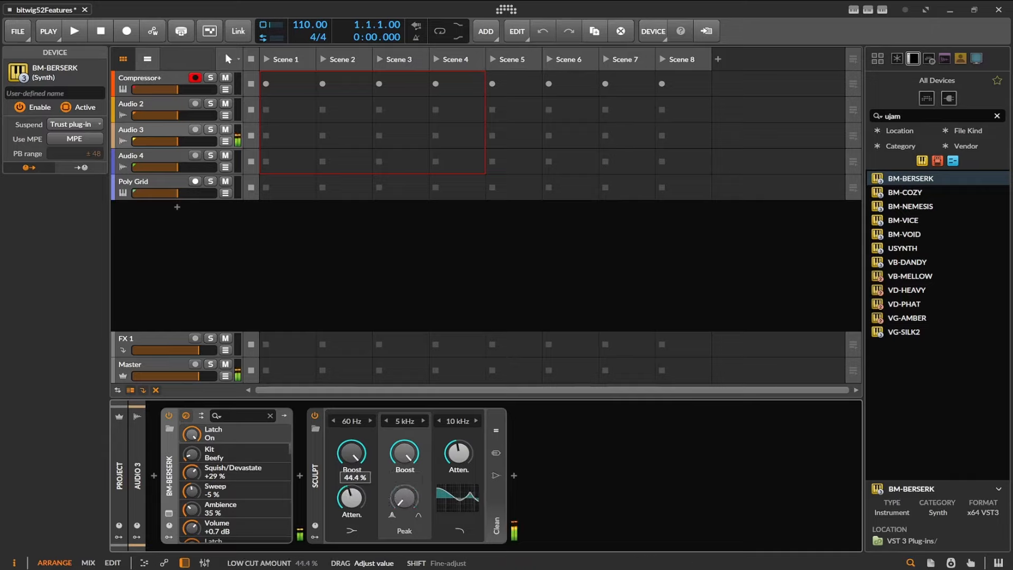
# - Move BM-BERSERK ahead of Tilt on Audio 4, and set Tilt's frequency to 384 Hz and gain to +14.0 dB with a raised Slope
pyautogui.moveTo(170, 491); pyautogui.dragTo(154, 475)
pyautogui.moveTo(369, 430)
pyautogui.mouseDown()
pyautogui.moveTo(368, 463)
pyautogui.moveTo(369, 403)
pyautogui.moveTo(368, 432)
pyautogui.mouseUp()
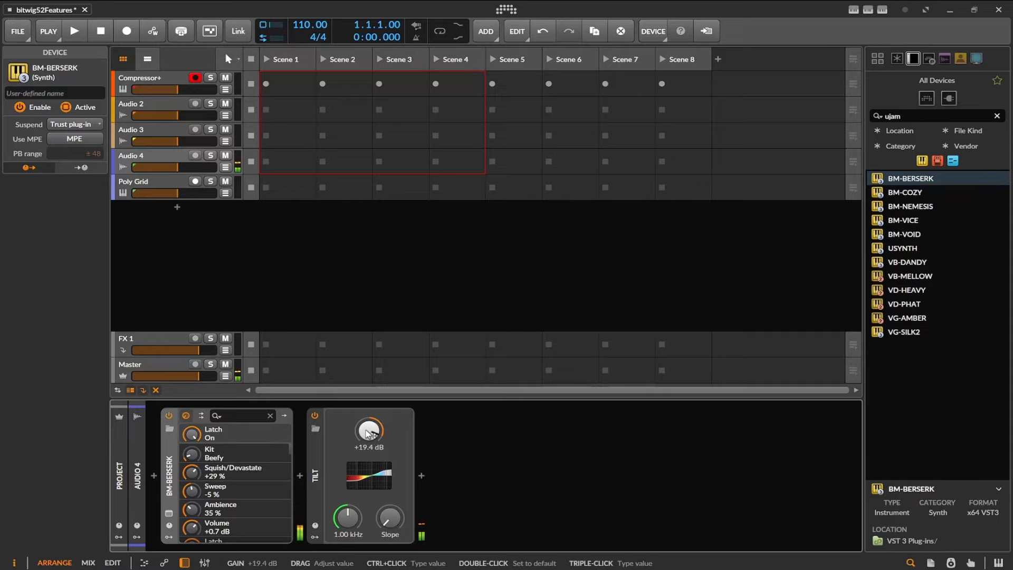
pyautogui.moveTo(369, 433); pyautogui.dragTo(369, 465)
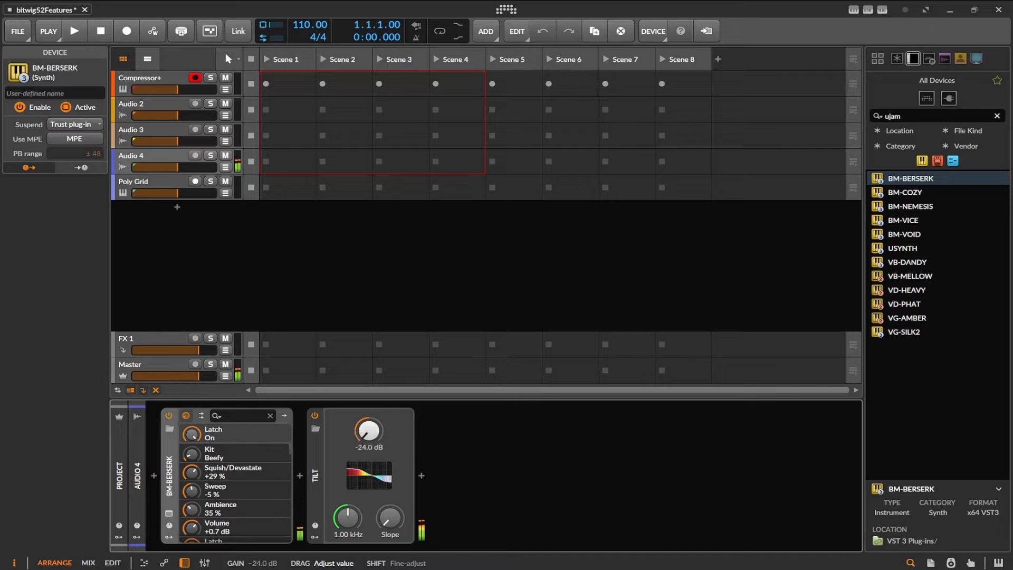
pyautogui.moveTo(348, 517); pyautogui.dragTo(348, 477)
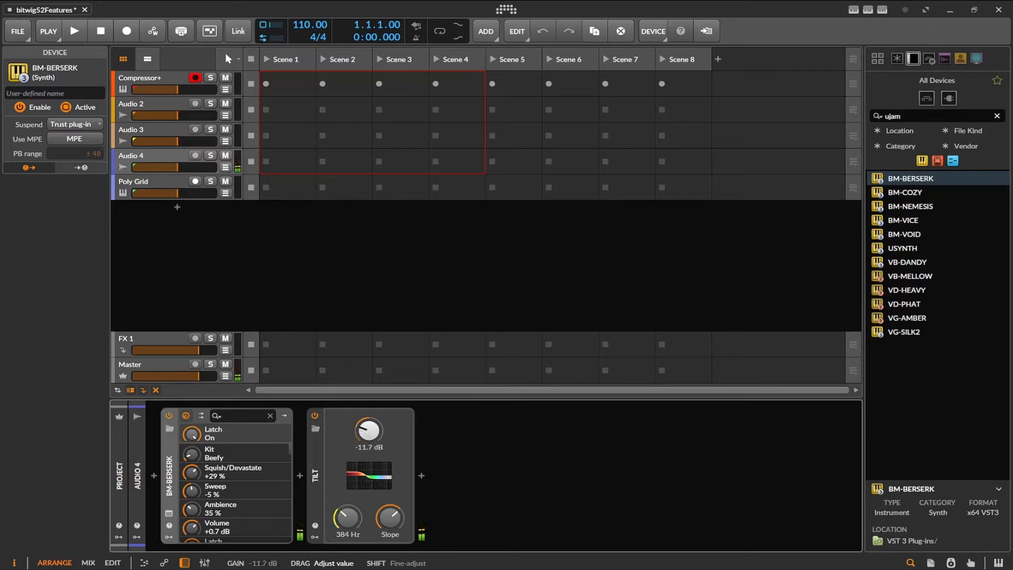
pyautogui.moveTo(369, 429); pyautogui.dragTo(369, 417)
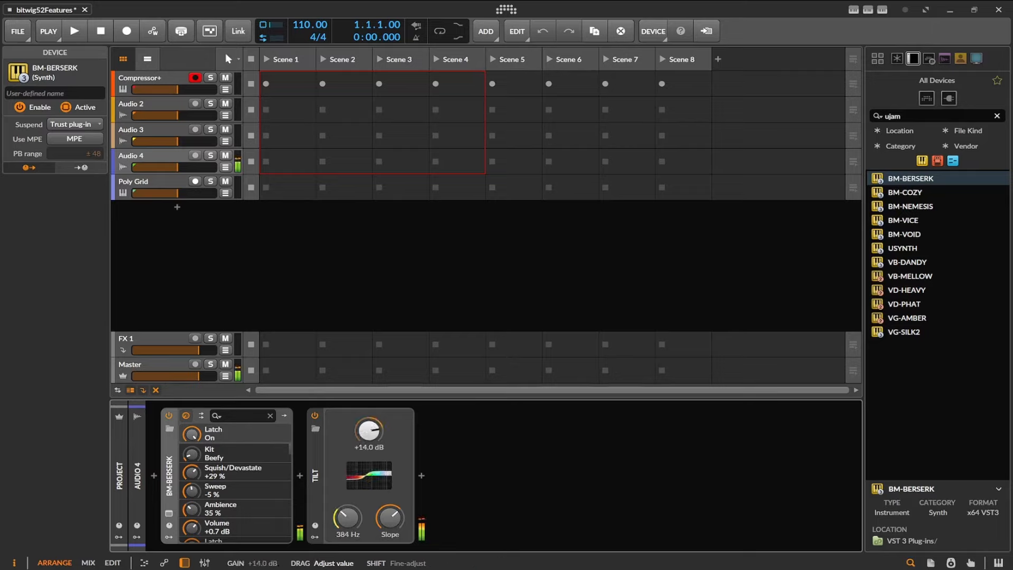
# - Set Tilt's frequency to 332 Hz, and stop the BM-BERSERK pattern from its plug-in window
pyautogui.moveTo(348, 520)
pyautogui.mouseDown()
pyautogui.moveTo(348, 509)
pyautogui.moveTo(348, 538)
pyautogui.moveTo(348, 527)
pyautogui.mouseUp()
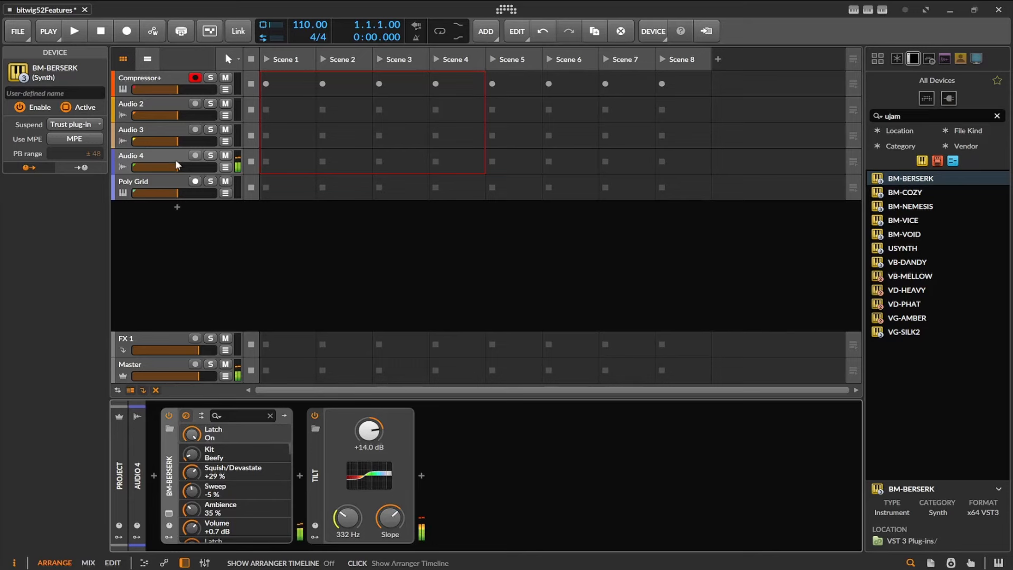
pyautogui.click(168, 512)
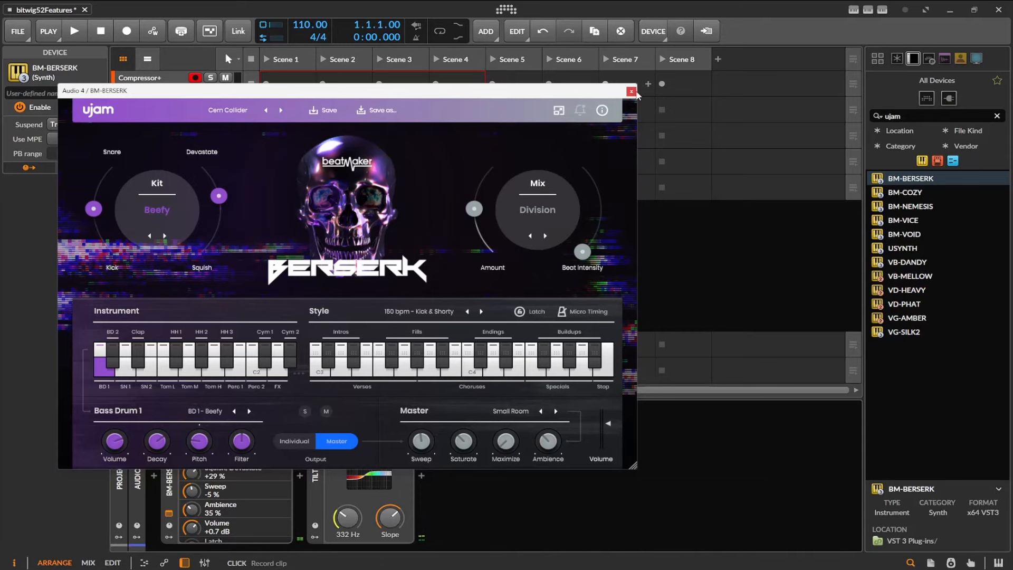
pyautogui.click(635, 93)
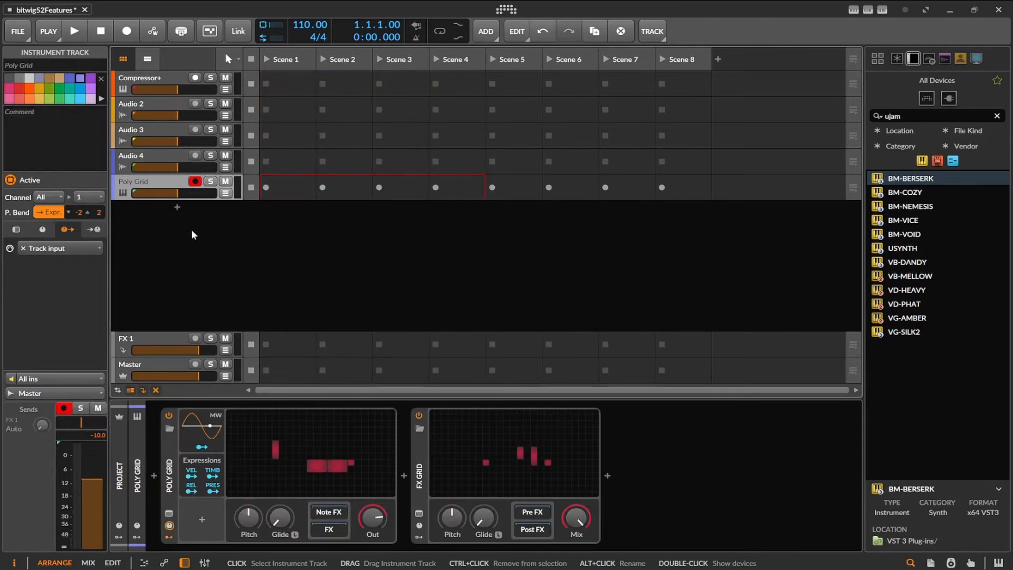
# - Open the FX Grid patch on the Poly Grid track, and move its Crossover-2 and Crossover-3 modules clear of the audio cable
pyautogui.click(286, 425)
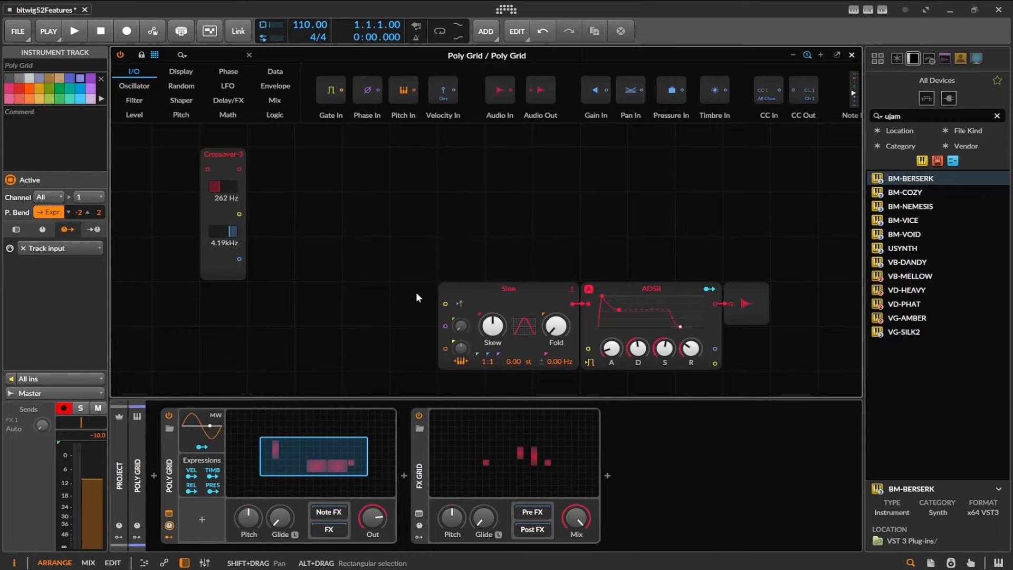
pyautogui.click(454, 419)
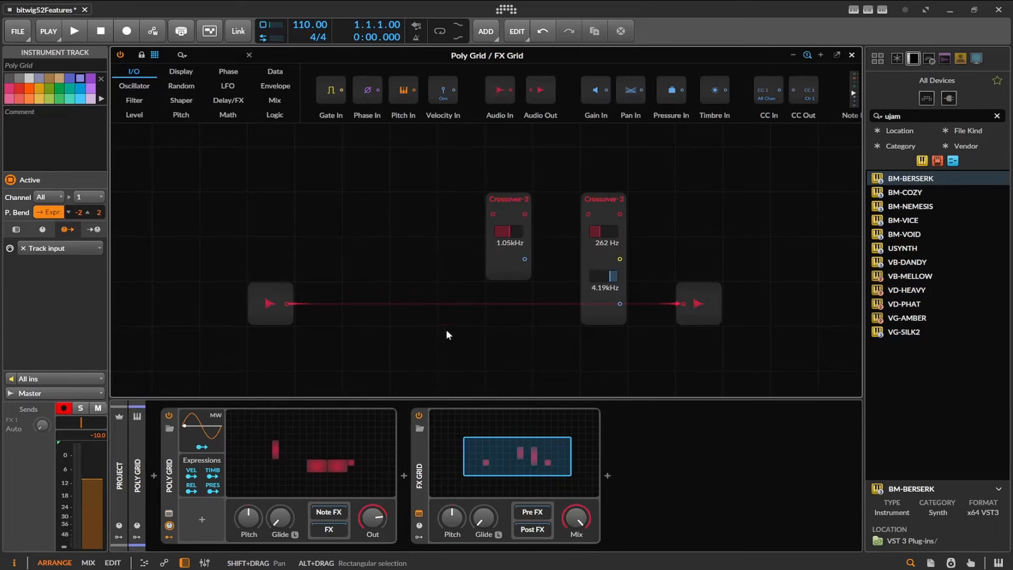
pyautogui.moveTo(493, 240); pyautogui.dragTo(351, 196)
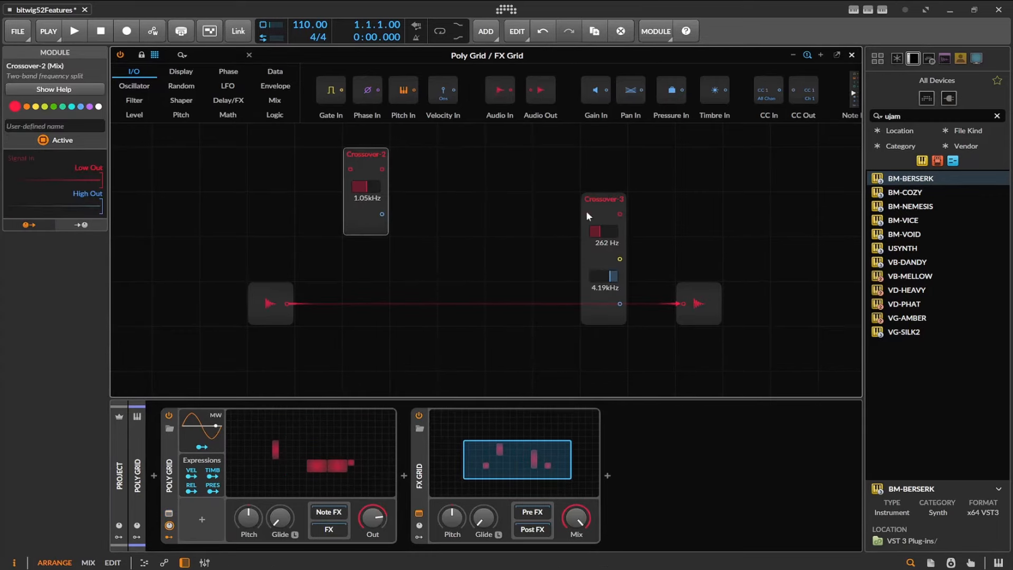
pyautogui.moveTo(601, 206); pyautogui.dragTo(544, 184)
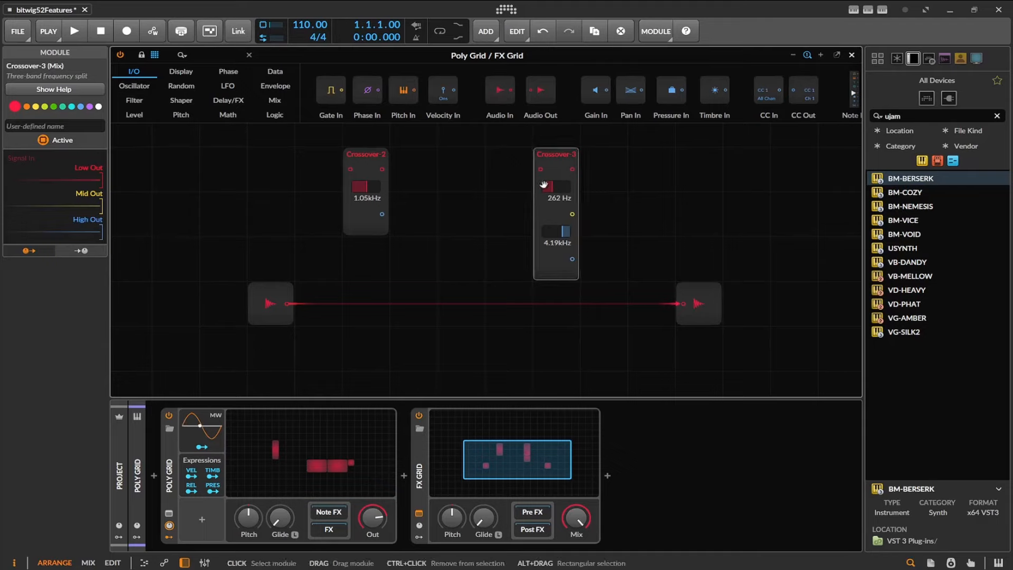
# - Connect the FX Grid's Audio In to the input of Crossover-2
pyautogui.click(271, 100)
pyautogui.scroll(-3, 544, 99)
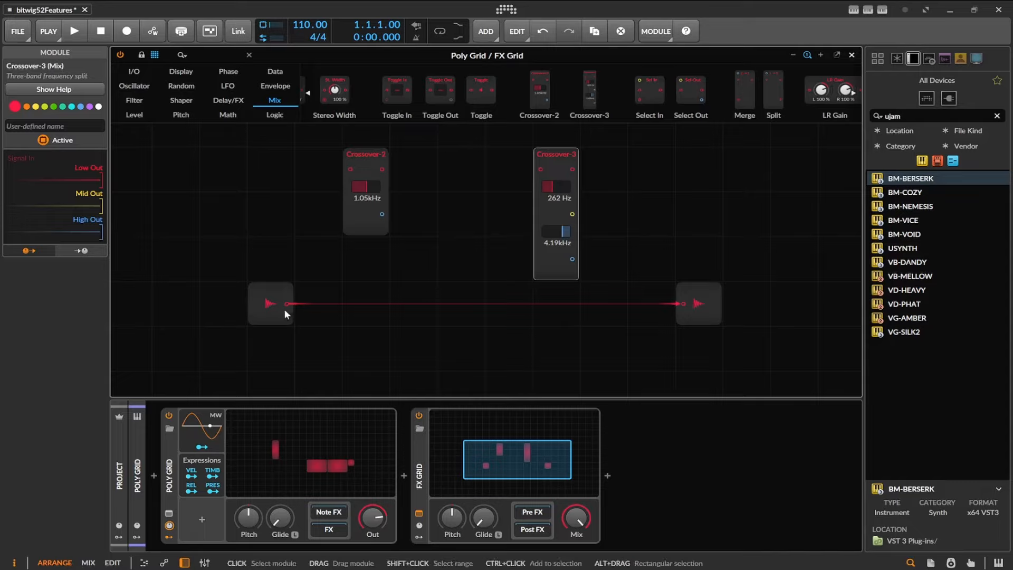
pyautogui.moveTo(286, 304); pyautogui.dragTo(590, 195)
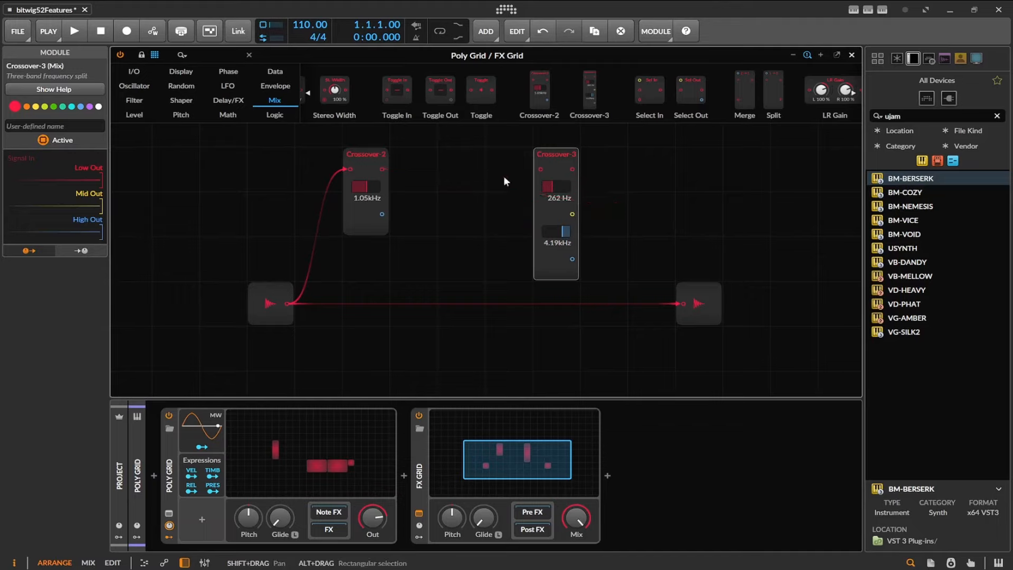
# - Add a second Audio Out above the existing one, and route Crossover-2's low output to it and its high output to the lower Audio Out
pyautogui.click(134, 70)
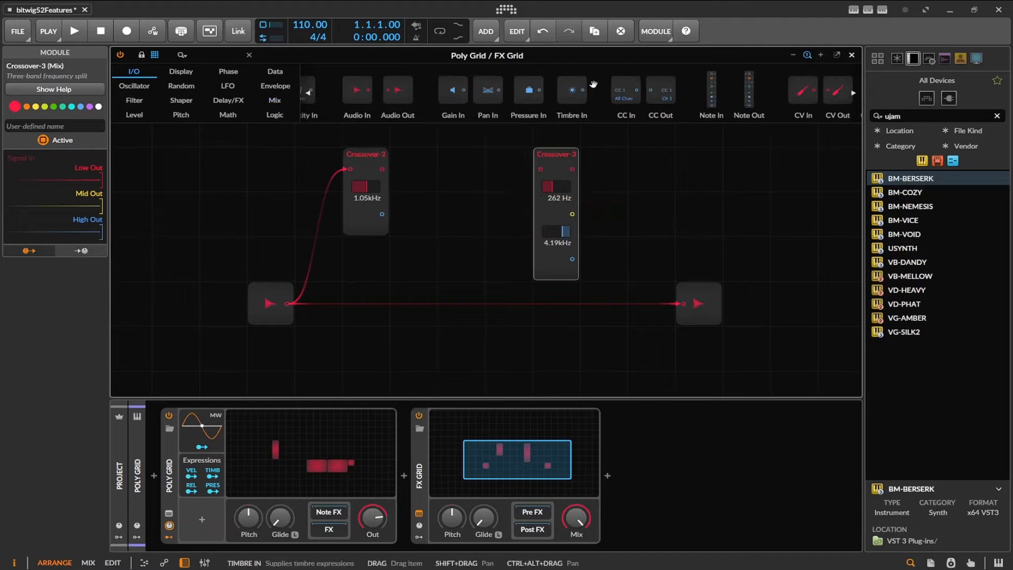
pyautogui.moveTo(558, 97); pyautogui.dragTo(676, 208)
pyautogui.moveTo(382, 169)
pyautogui.mouseDown()
pyautogui.moveTo(690, 214)
pyautogui.moveTo(382, 169)
pyautogui.mouseUp()
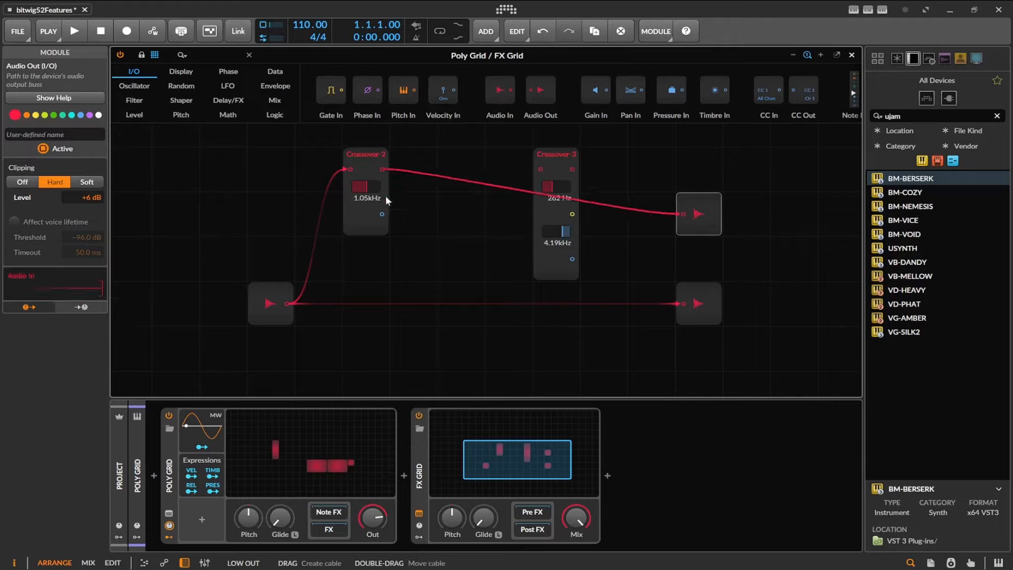
pyautogui.click(567, 156)
pyautogui.moveTo(382, 214); pyautogui.dragTo(681, 303)
# - Move the Crossover-3 module directly beneath Crossover-2
pyautogui.moveTo(552, 238); pyautogui.dragTo(362, 374)
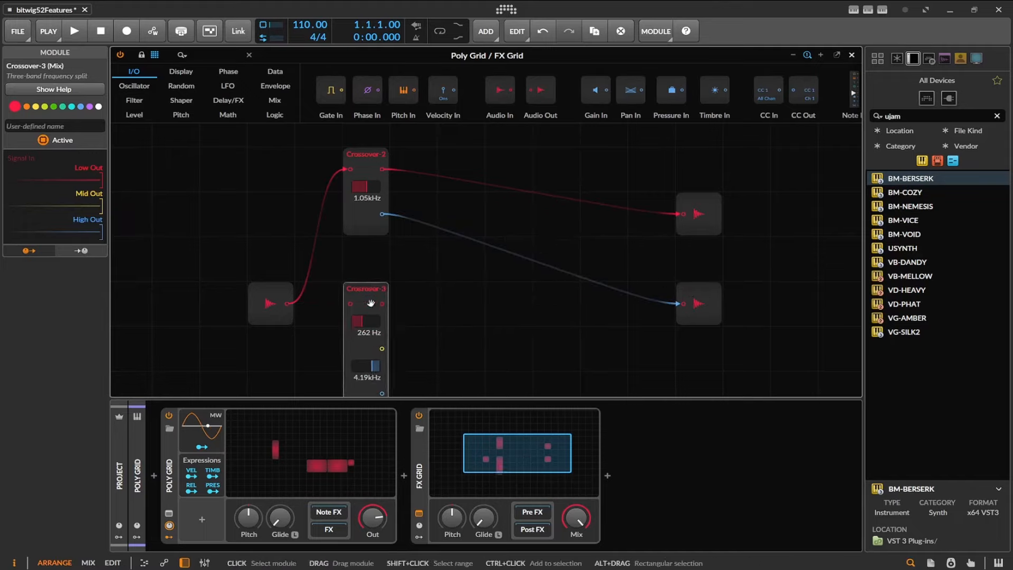
pyautogui.scroll(-2, 378, 304)
pyautogui.scroll(3, 380, 300)
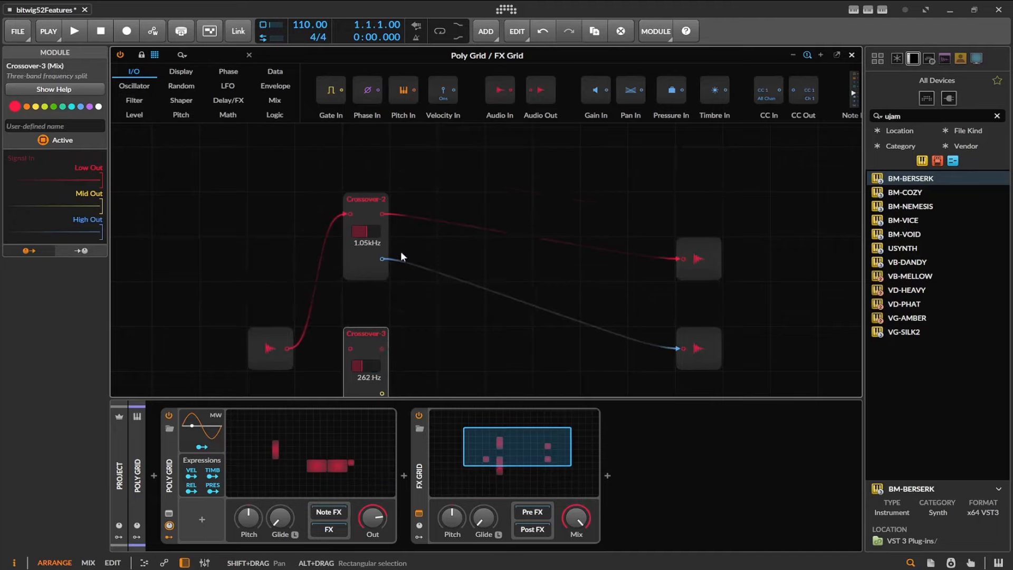
pyautogui.scroll(3, 402, 258)
pyautogui.scroll(-3, 474, 272)
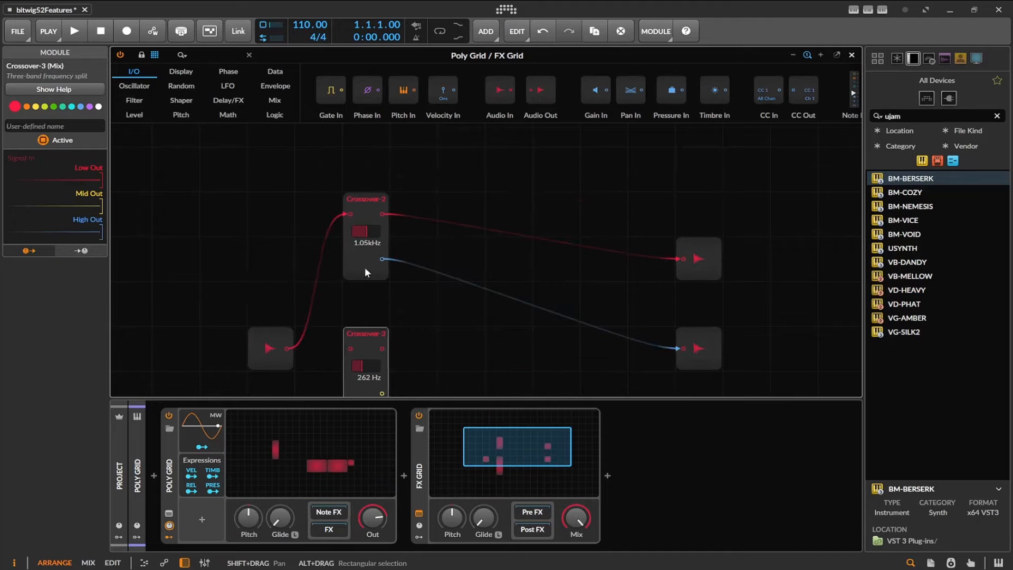
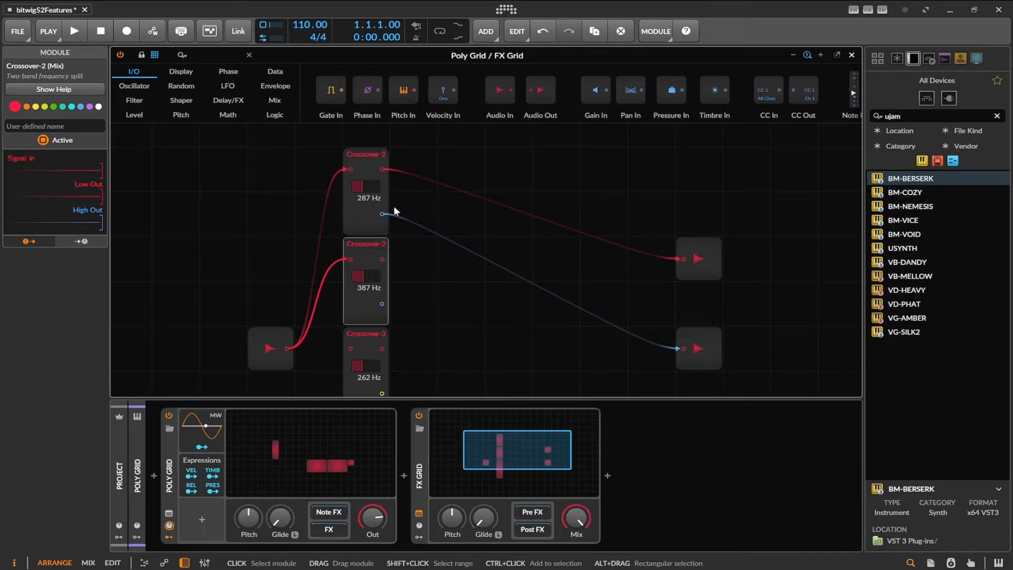
# - Disconnect the upper Crossover-2's low and high outputs from both Audio Out modules
pyautogui.moveTo(382, 213); pyautogui.dragTo(404, 186)
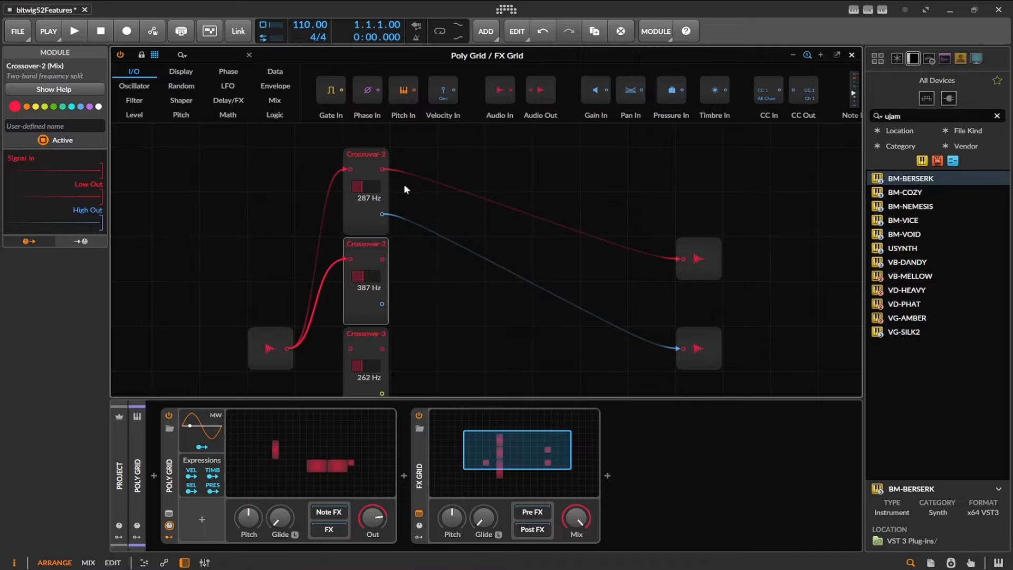
pyautogui.doubleClick(379, 170)
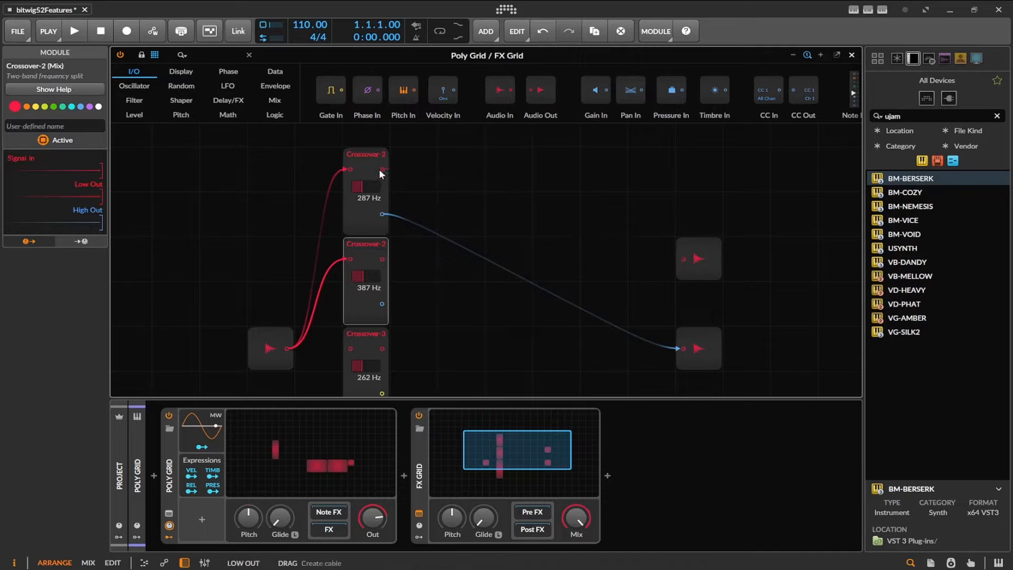
pyautogui.doubleClick(683, 345)
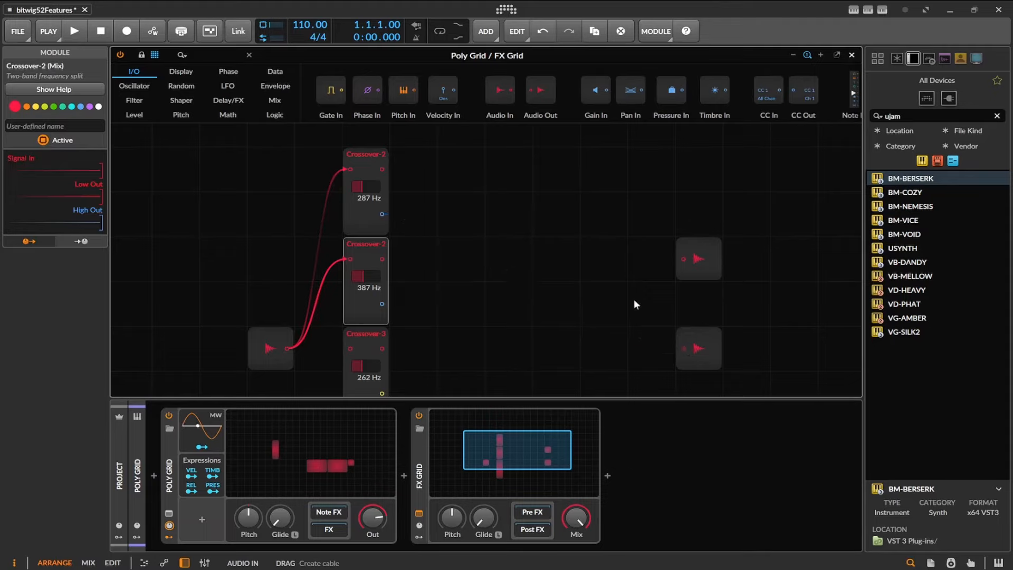
# - Add a Merge module feeding the upper Audio Out, and connect the high outputs of both Crossover-2 modules to its two inputs
pyautogui.click(276, 104)
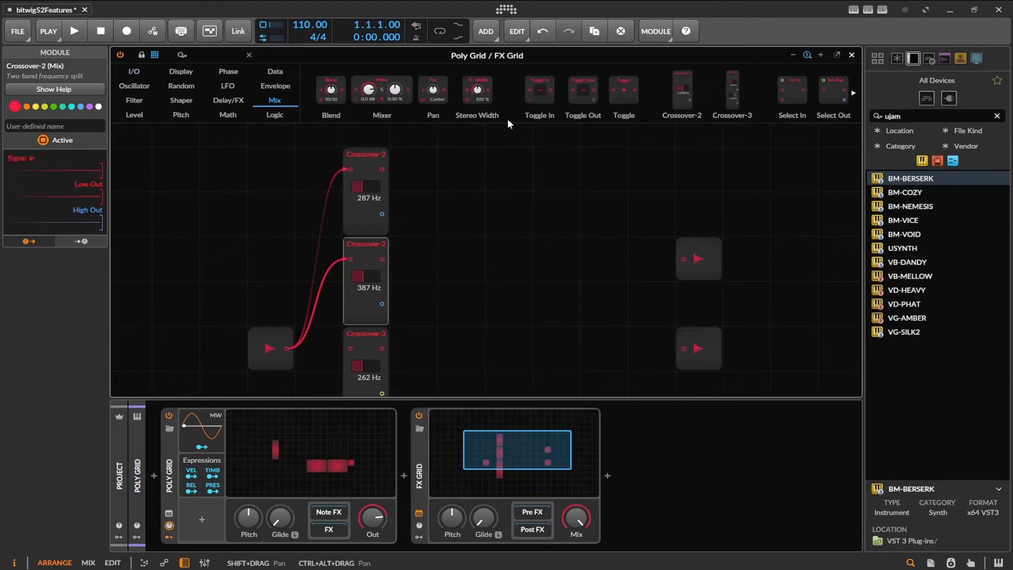
pyautogui.moveTo(650, 92); pyautogui.dragTo(565, 258)
pyautogui.moveTo(707, 255); pyautogui.dragTo(683, 257)
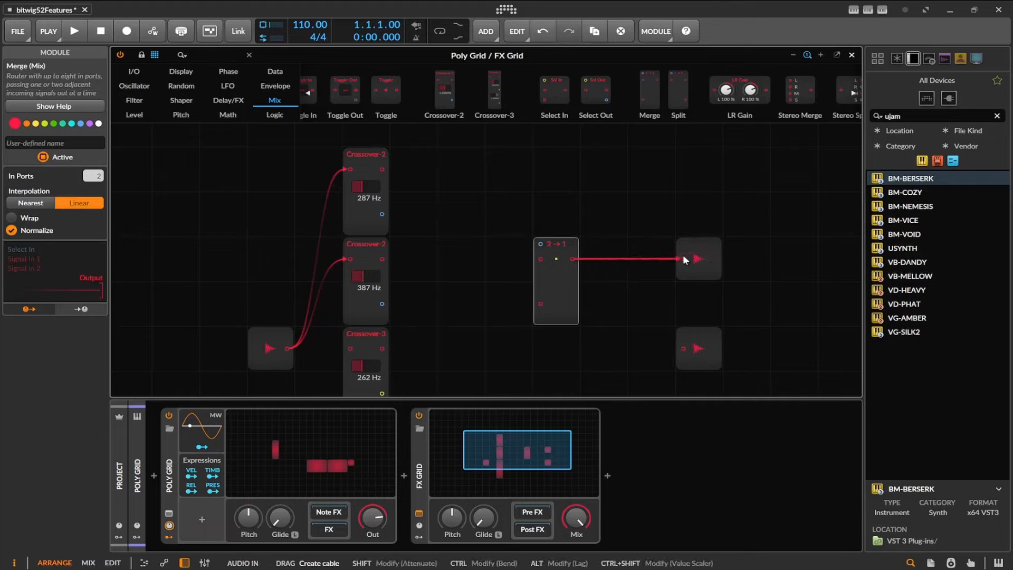
pyautogui.moveTo(382, 214); pyautogui.dragTo(527, 258)
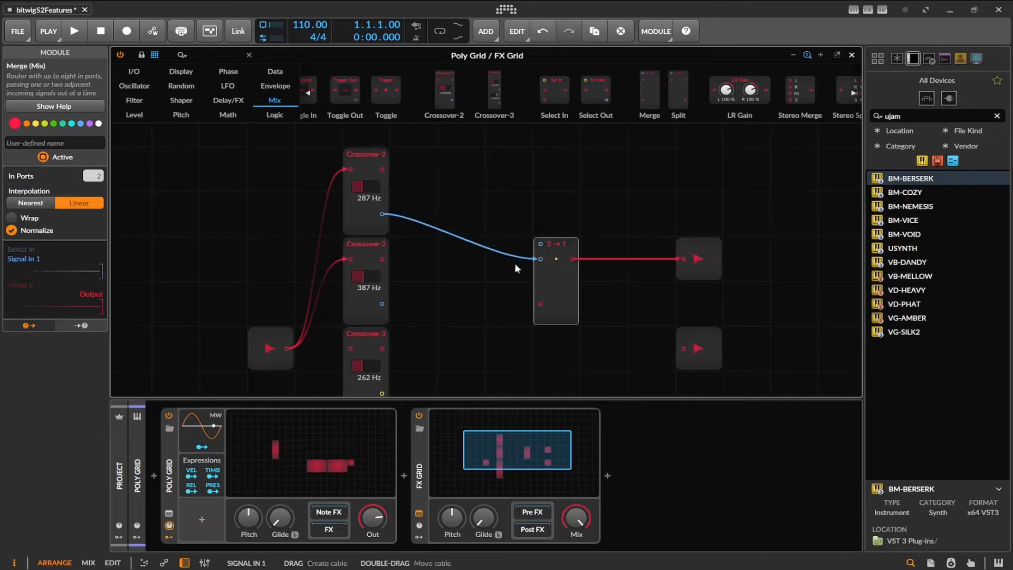
pyautogui.moveTo(382, 303); pyautogui.dragTo(541, 303)
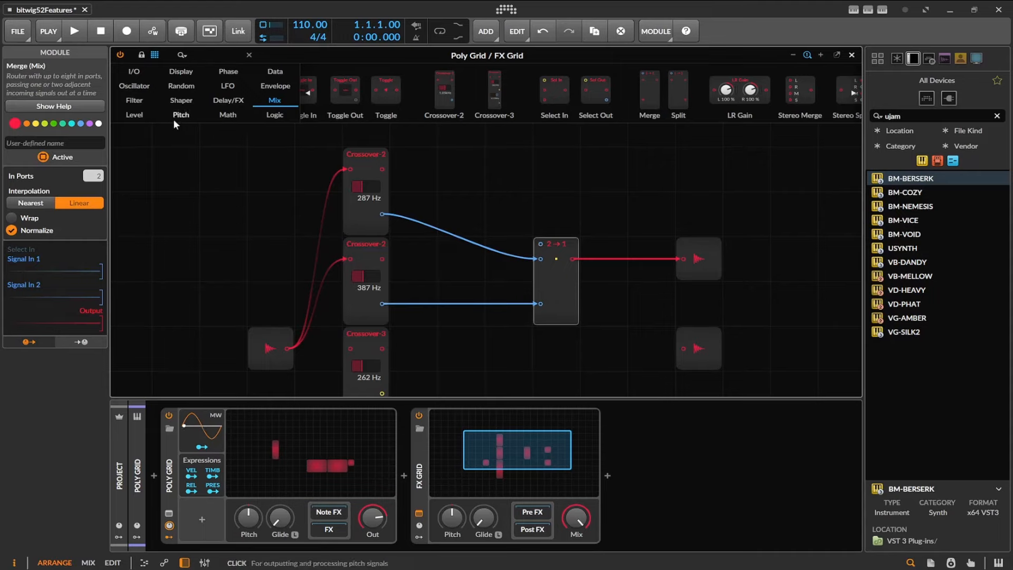
# - Try a Level module at -11.6 dB on the Merge module's select input, and delete it
pyautogui.click(134, 115)
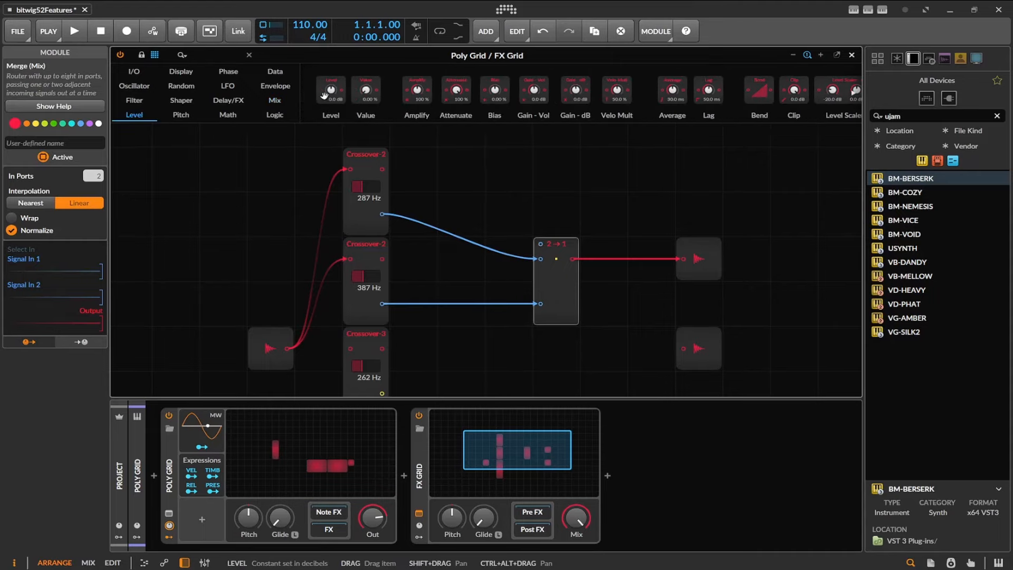
pyautogui.moveTo(324, 95); pyautogui.dragTo(540, 243)
pyautogui.moveTo(460, 168); pyautogui.dragTo(460, 200)
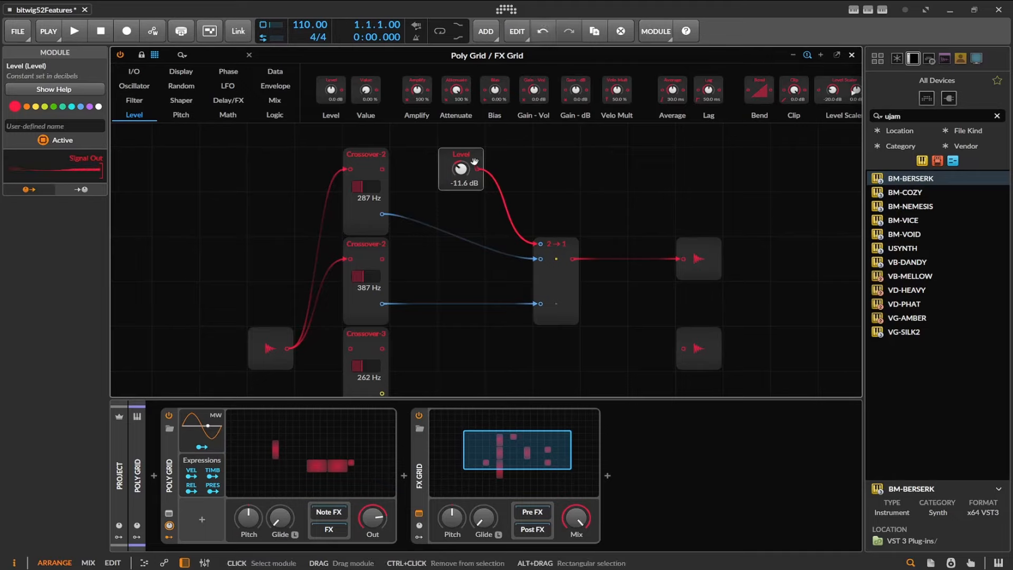
pyautogui.press('Delete')
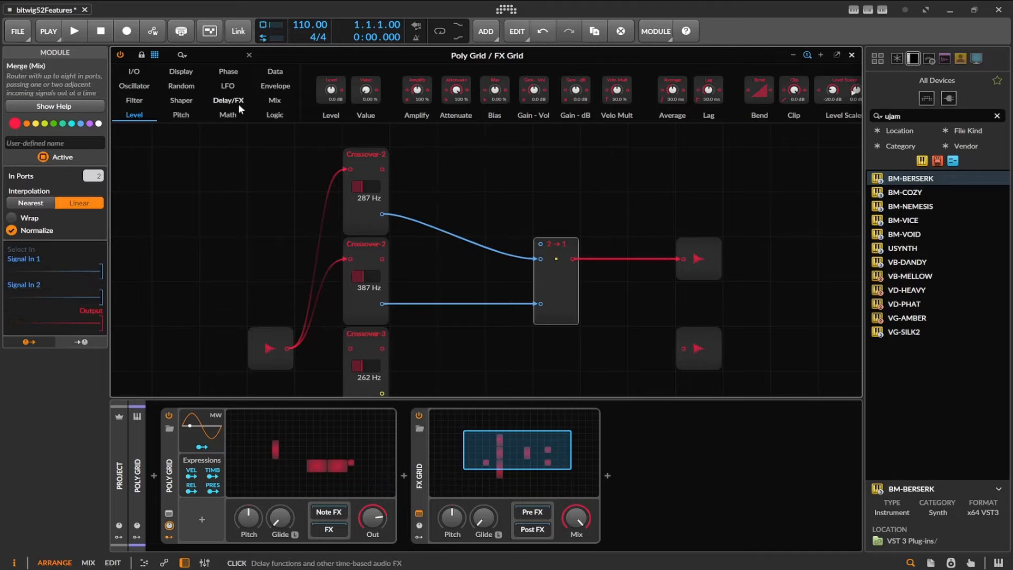
# - Connect a Value module set to 53.2 % to the Merge module's select input, and set the upper Crossover-2 to 274 Hz
pyautogui.moveTo(360, 98); pyautogui.dragTo(541, 244)
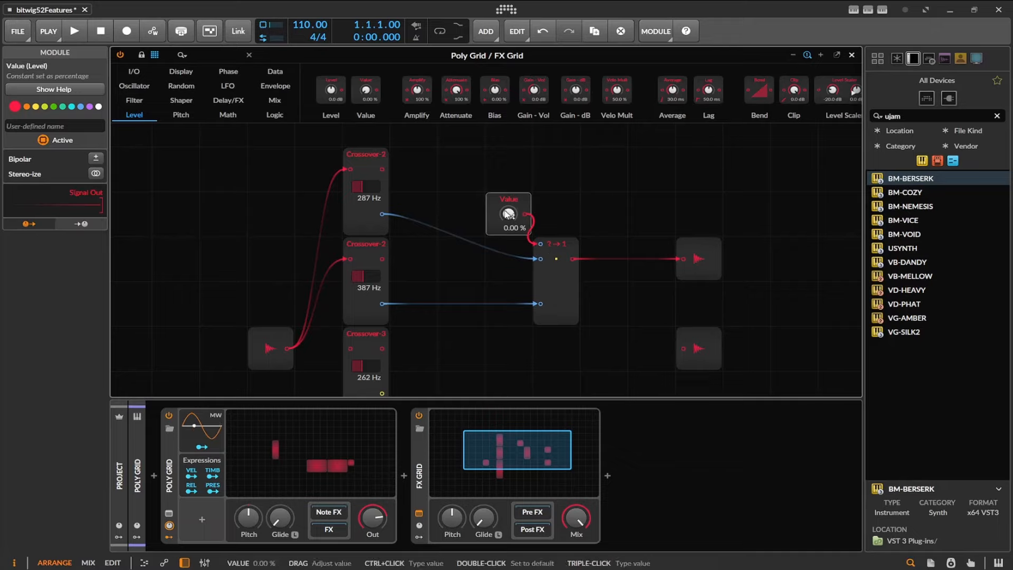
pyautogui.moveTo(508, 213)
pyautogui.mouseDown()
pyautogui.moveTo(508, 205)
pyautogui.moveTo(508, 231)
pyautogui.moveTo(508, 215)
pyautogui.mouseUp()
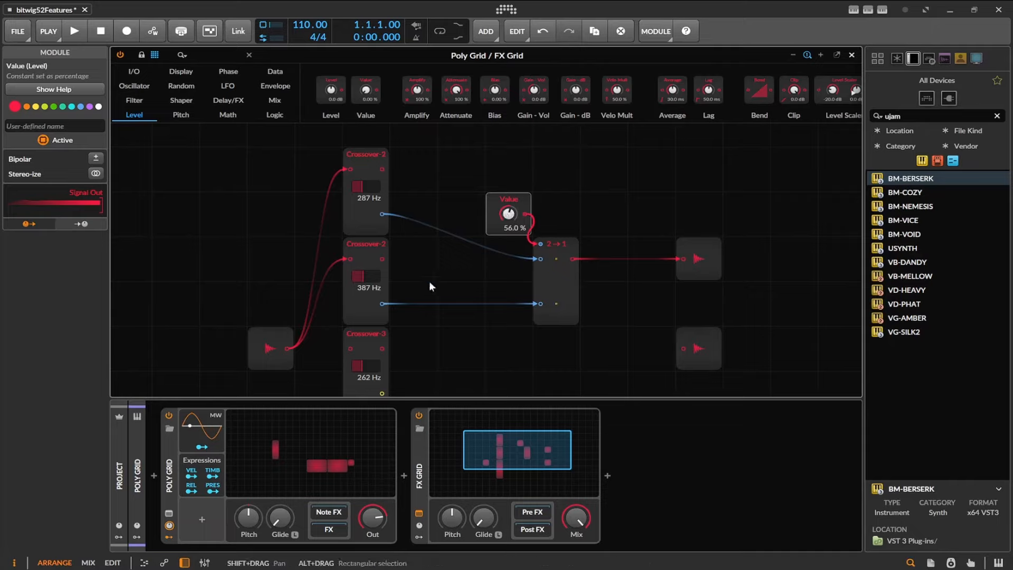
pyautogui.moveTo(362, 186); pyautogui.dragTo(362, 189)
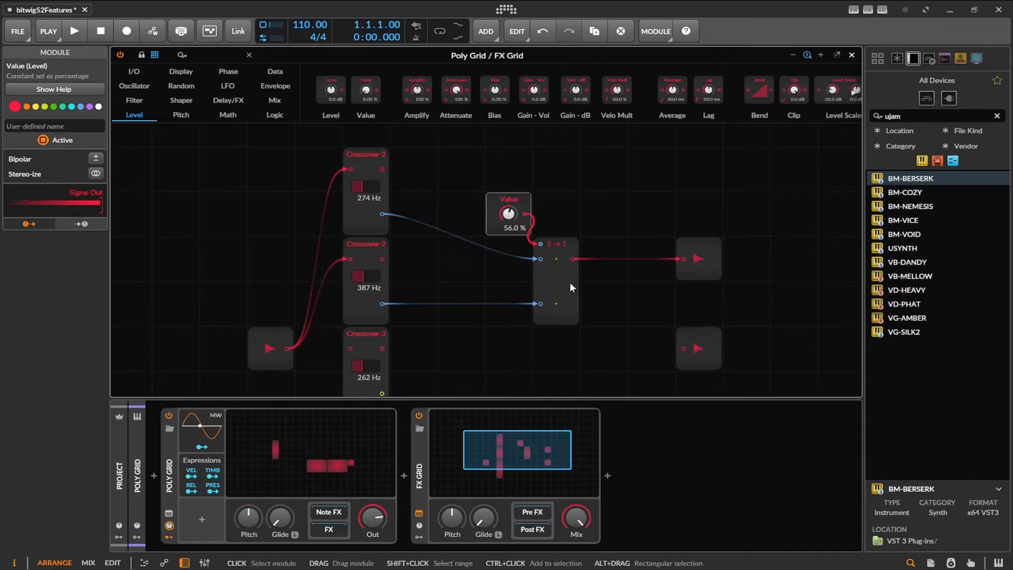
pyautogui.moveTo(508, 213); pyautogui.dragTo(508, 225)
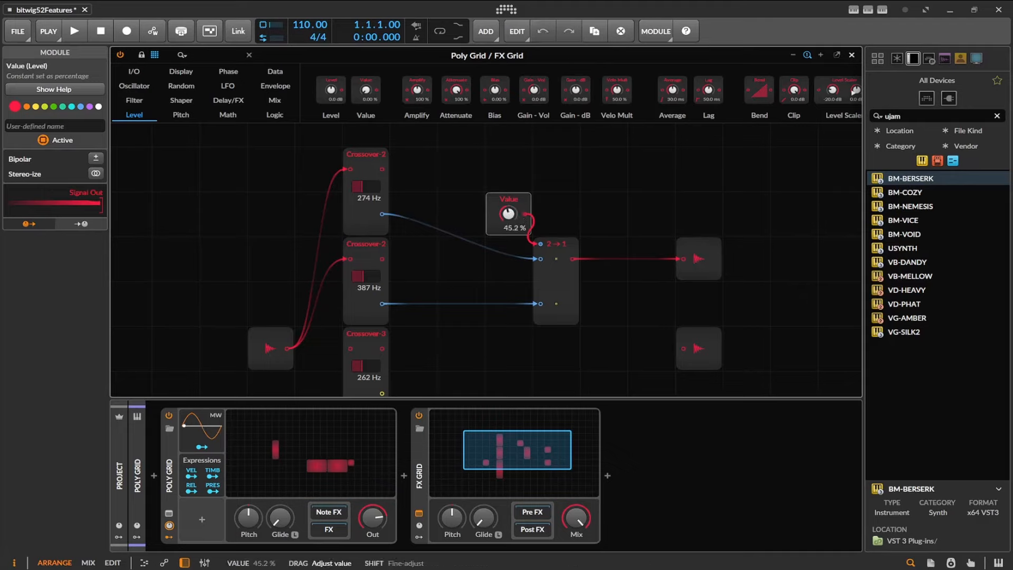
# - Replace the Merge module with an Add module, and remove the cable from the upper Audio Out
pyautogui.click(575, 258)
pyautogui.press('Delete')
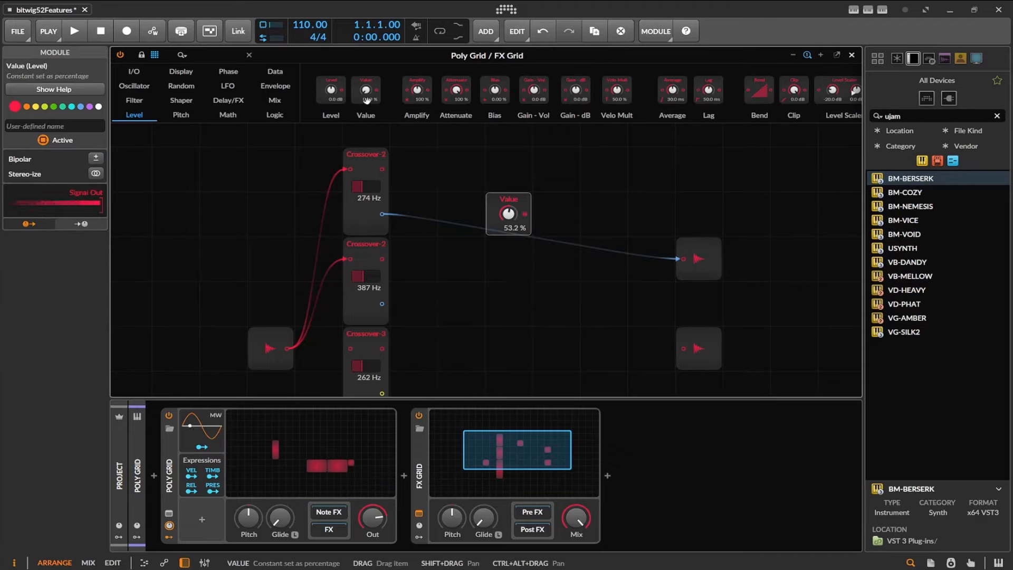
pyautogui.click(274, 101)
pyautogui.scroll(-3, 355, 85)
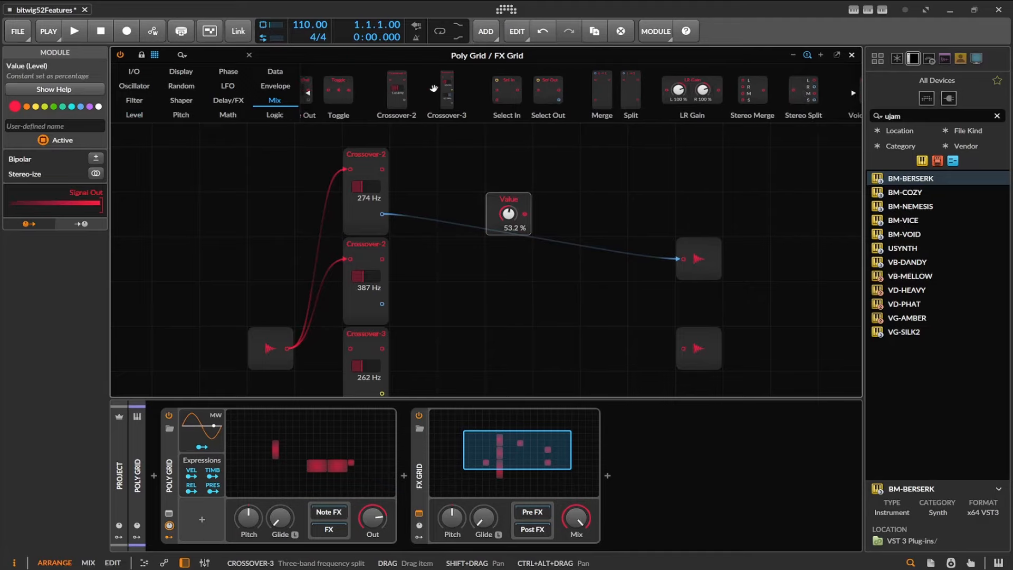
pyautogui.click(228, 115)
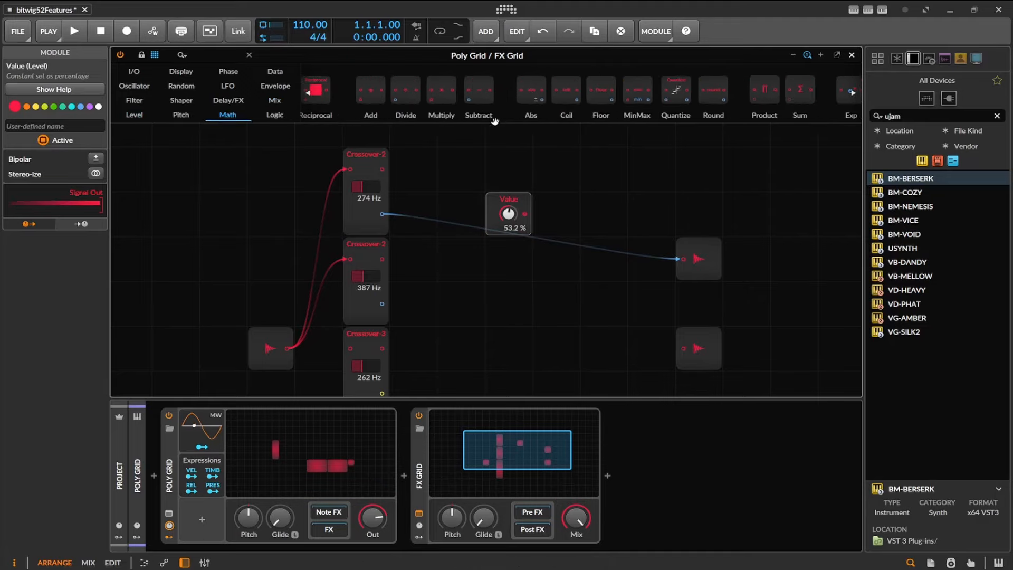
pyautogui.moveTo(371, 90); pyautogui.dragTo(556, 259)
pyautogui.doubleClick(684, 258)
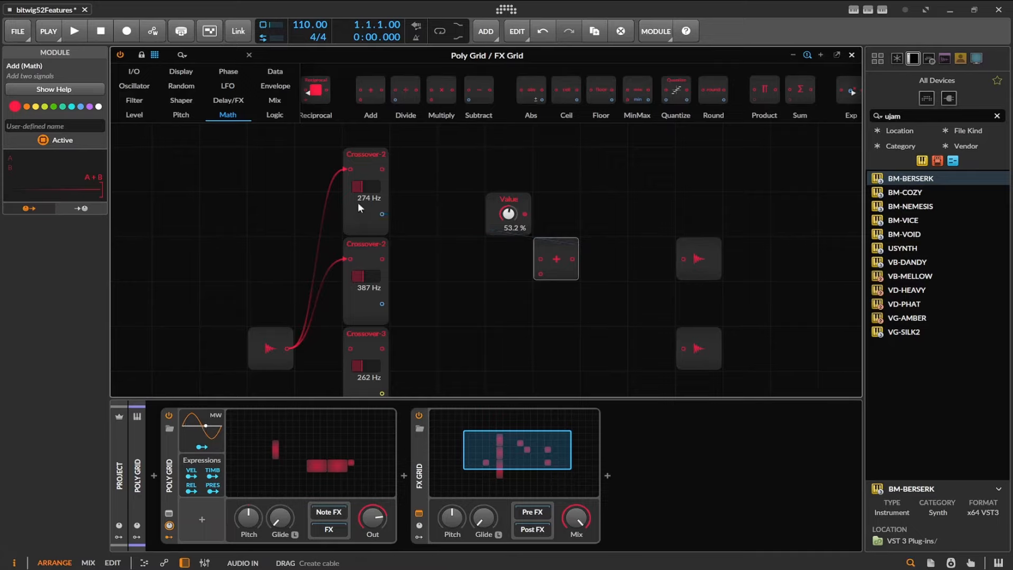
# - Try feeding the Add module from the upper Crossover-2's high output and the lower one's low output, with its sum on the upper Audio Out
pyautogui.moveTo(394, 220); pyautogui.dragTo(540, 259)
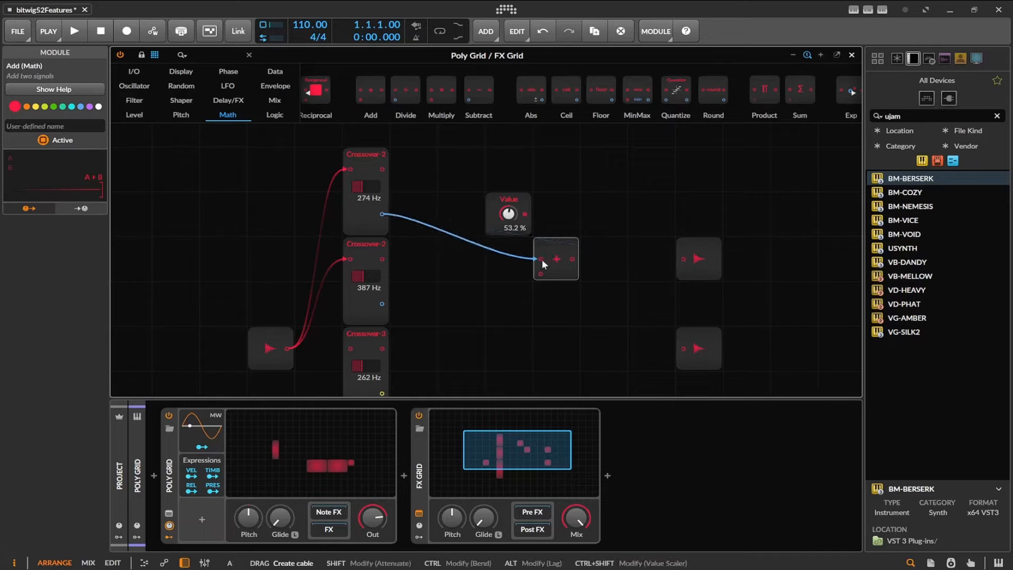
pyautogui.moveTo(380, 259); pyautogui.dragTo(541, 274)
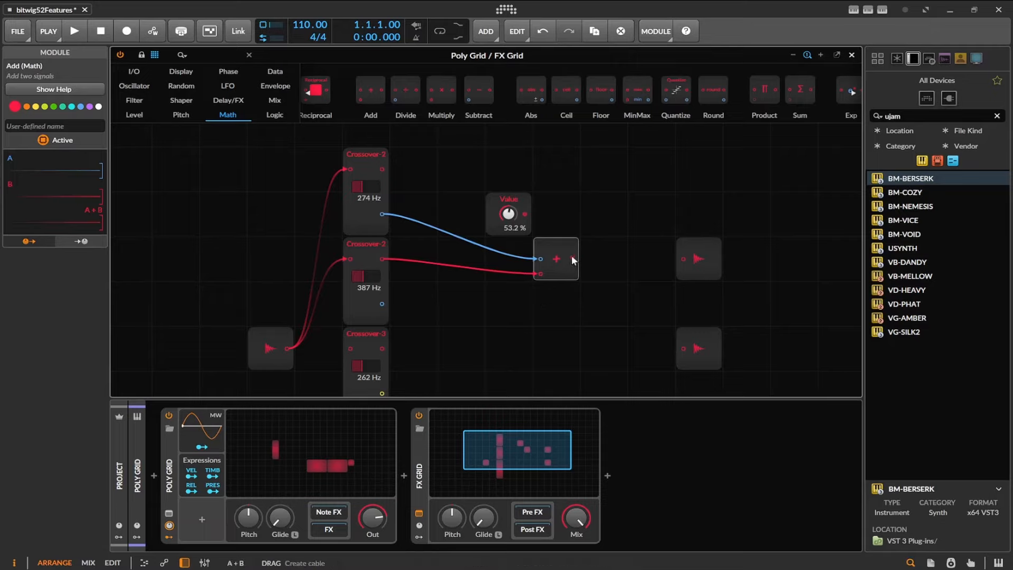
pyautogui.moveTo(573, 258); pyautogui.dragTo(682, 259)
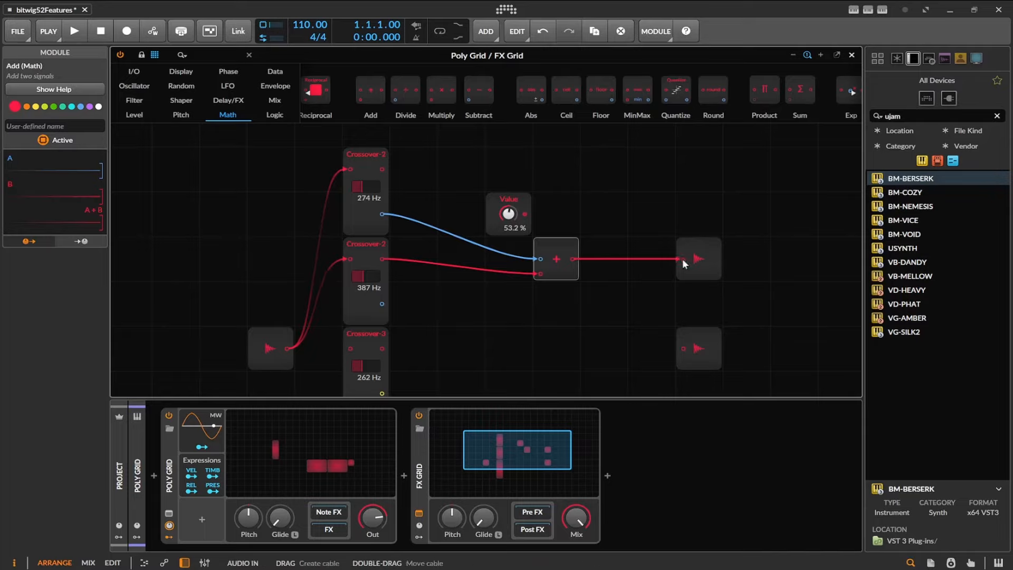
pyautogui.moveTo(682, 258); pyautogui.dragTo(541, 301)
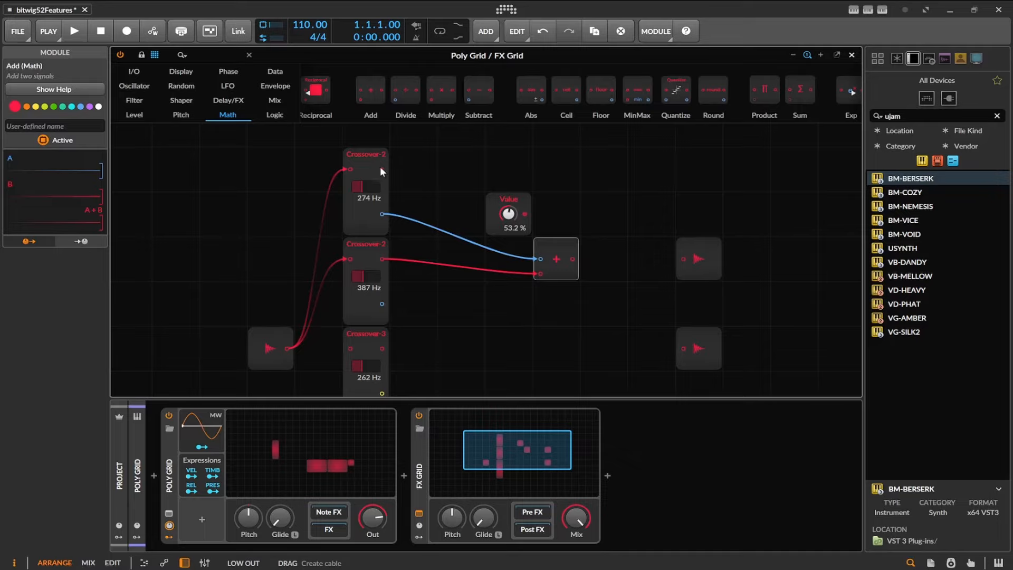
pyautogui.moveTo(381, 168); pyautogui.dragTo(468, 172)
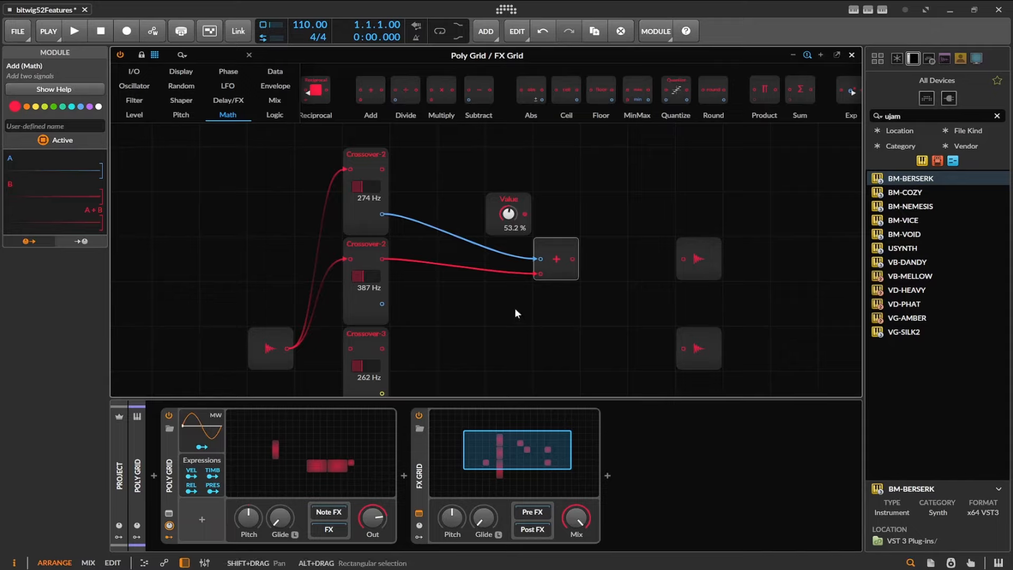
# - Delete the lower Crossover-2 module, and duplicate the 274 Hz one directly beside it with its frequency at 445 Hz
pyautogui.click(363, 269)
pyautogui.press('Delete')
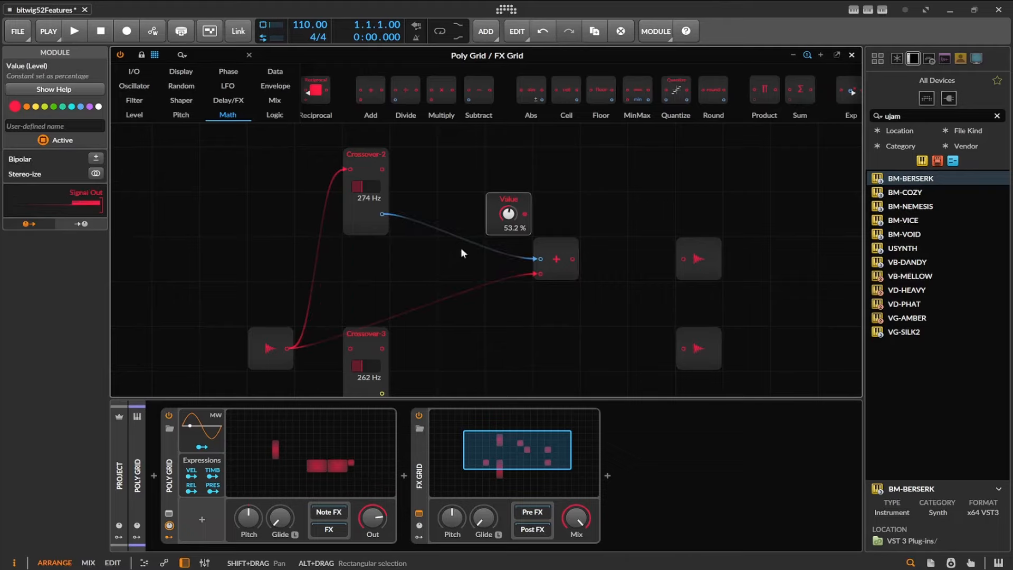
pyautogui.click(364, 156)
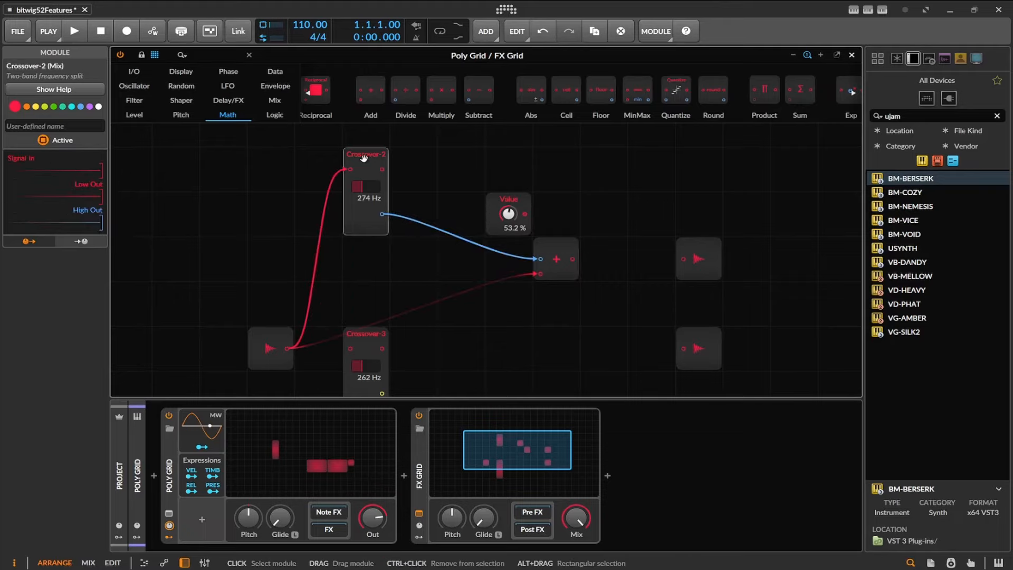
pyautogui.moveTo(364, 157); pyautogui.dragTo(406, 167)
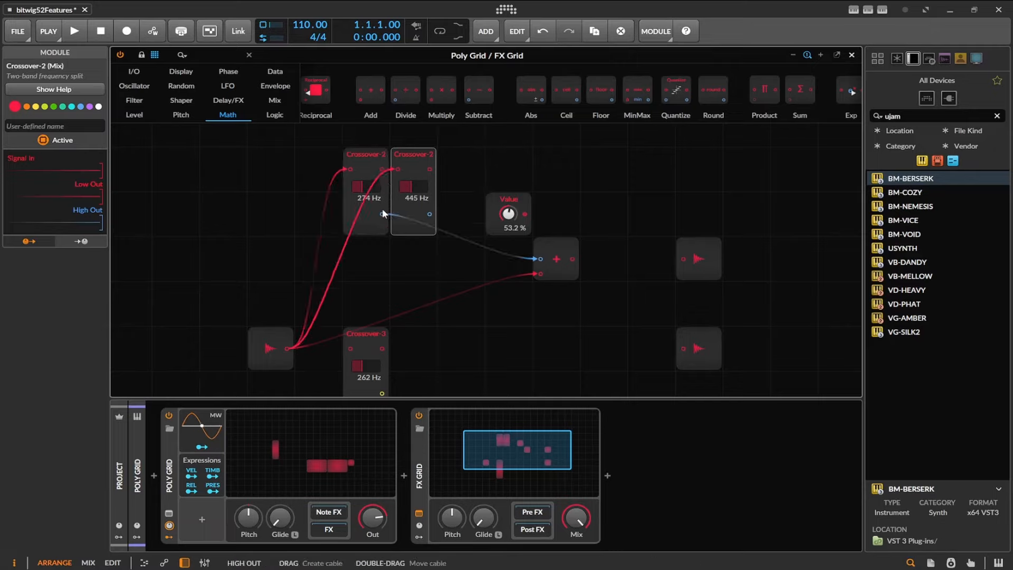
# - Chain the first Crossover-2's high output into the second, route the second's low output to the upper Audio Out, and move the Value module aside
pyautogui.moveTo(382, 211); pyautogui.dragTo(400, 169)
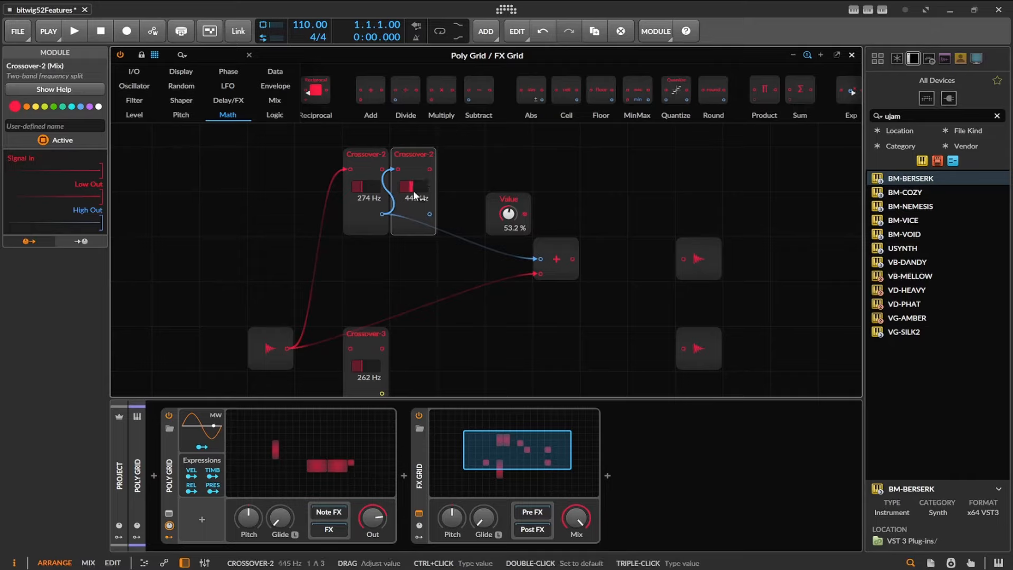
pyautogui.moveTo(428, 168); pyautogui.dragTo(683, 259)
pyautogui.moveTo(501, 209); pyautogui.dragTo(453, 298)
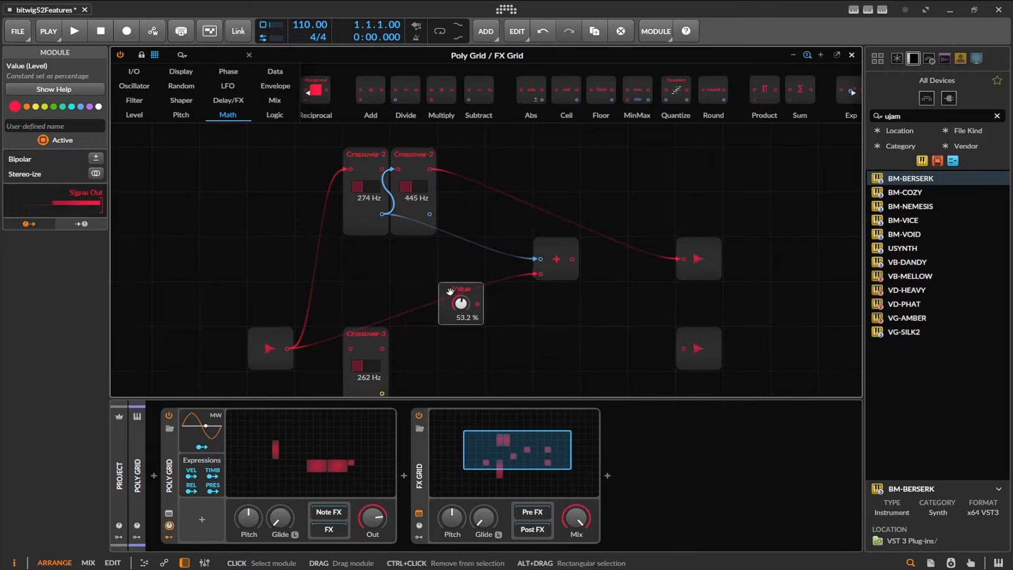
# - Copy the BM-BERSERK instrument from the Audio 4 track to the Poly Grid track, and delete the Poly Grid device there
pyautogui.click(851, 55)
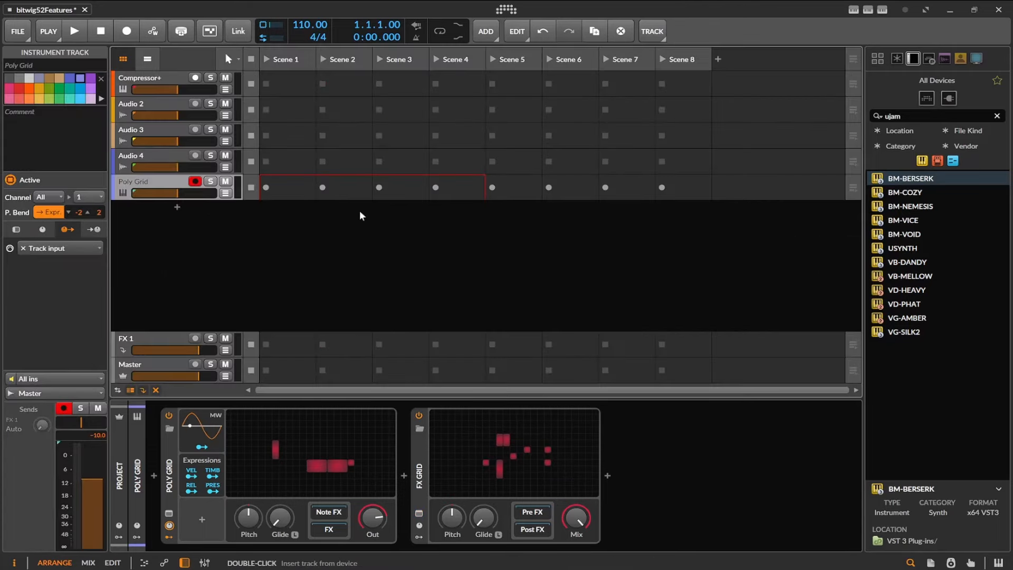
pyautogui.click(147, 155)
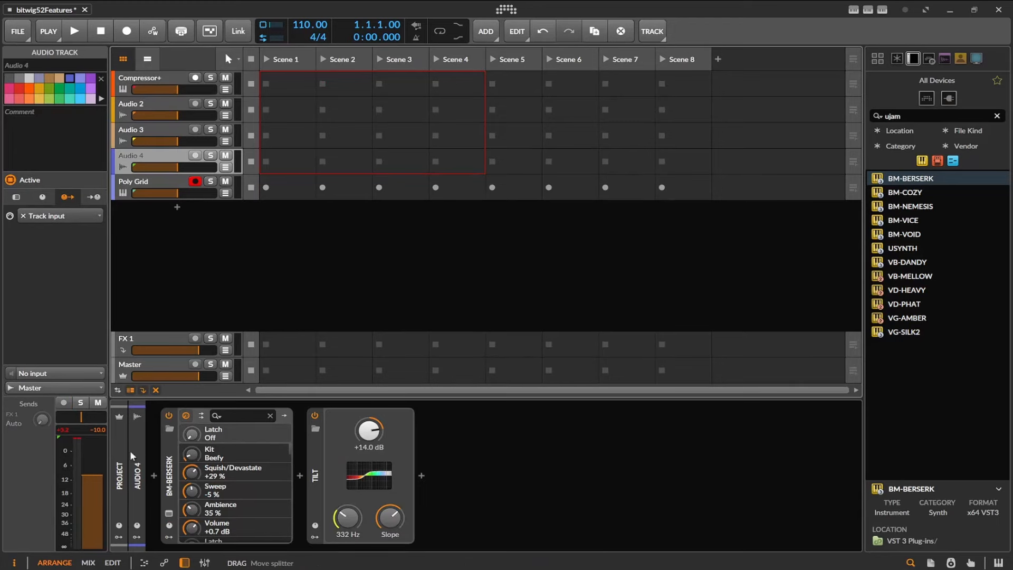
pyautogui.click(177, 464)
pyautogui.press('Down')
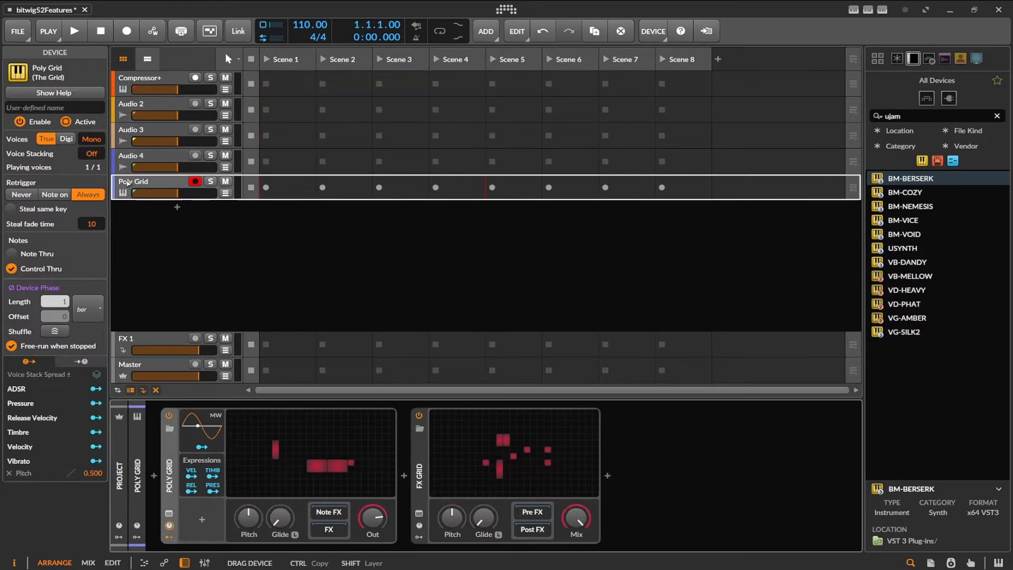
pyautogui.moveTo(171, 458); pyautogui.dragTo(203, 464)
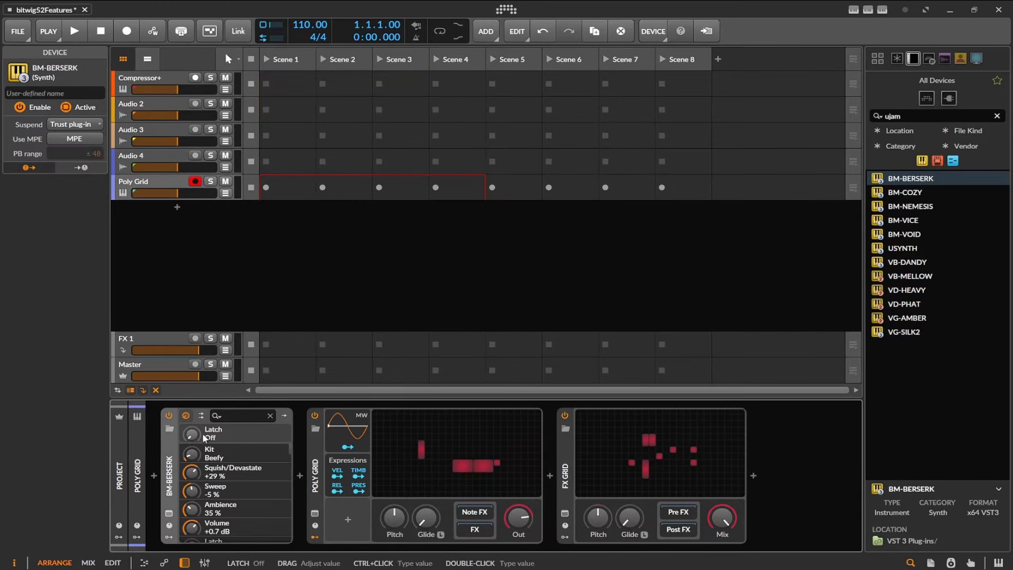
pyautogui.click(318, 460)
pyautogui.press('Delete')
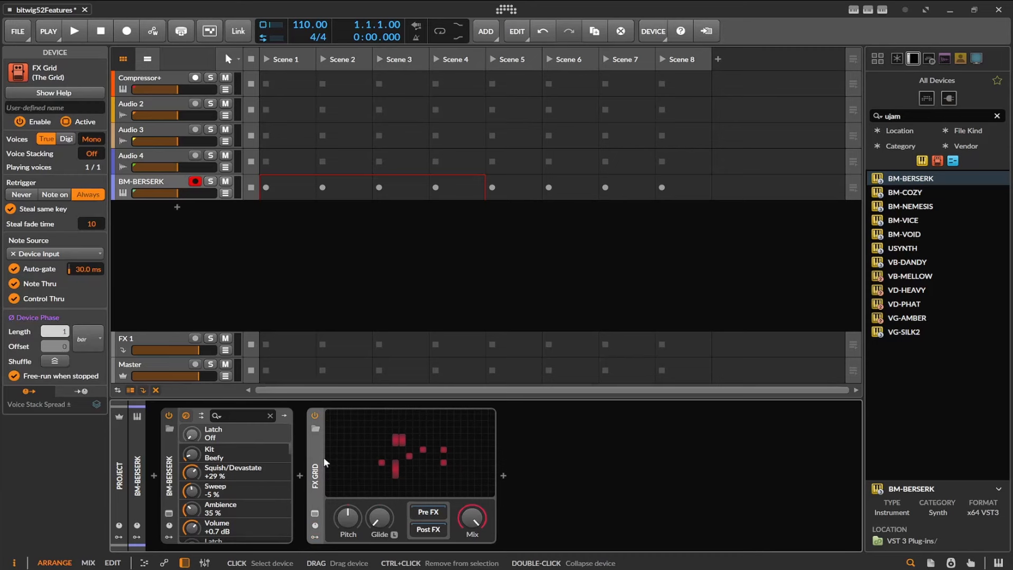
# - Open the FX Grid and start a latched verse beat in BM-BERSERK with the 150 bpm - Kick & Shorty style
pyautogui.click(353, 452)
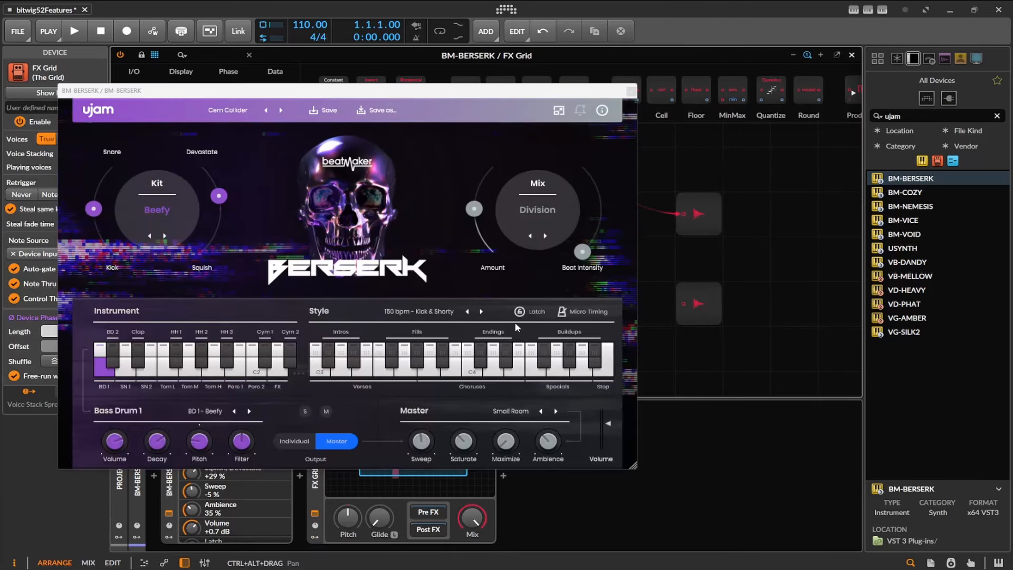
pyautogui.click(399, 374)
pyautogui.click(520, 313)
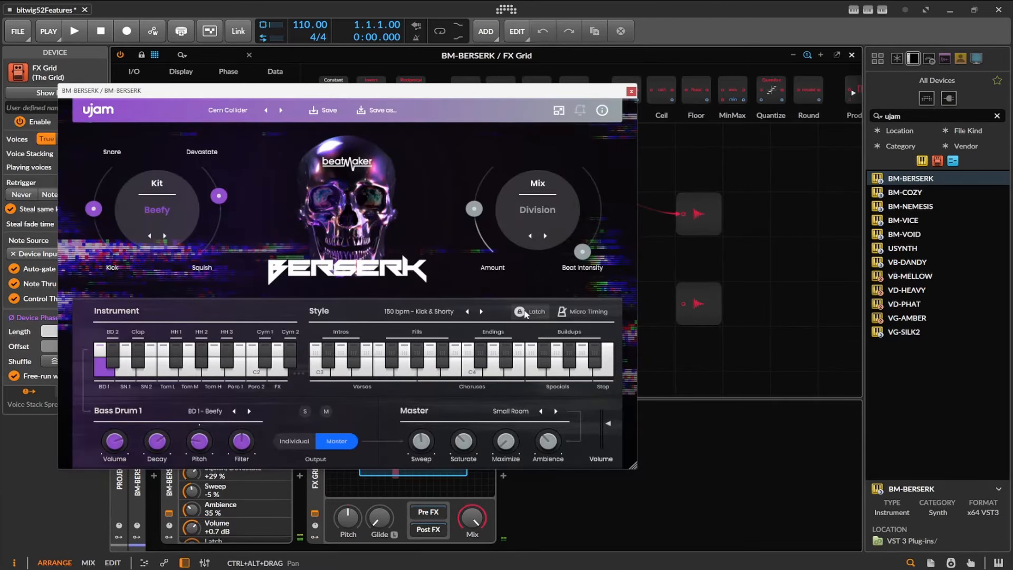
pyautogui.click(631, 91)
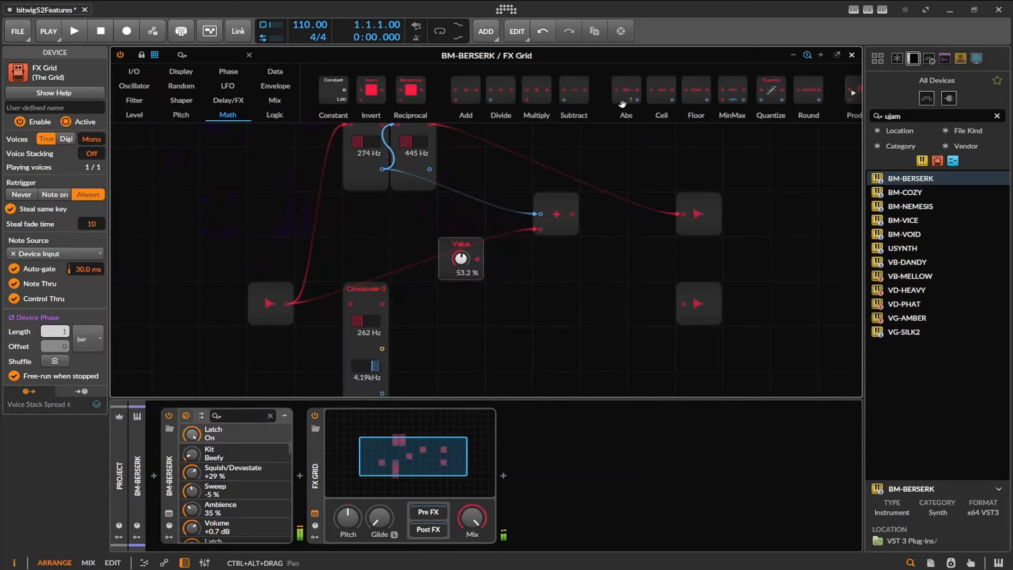
# - Search the devices for "spe" and add a Spectrum analyzer after the FX Grid
pyautogui.scroll(3, 417, 190)
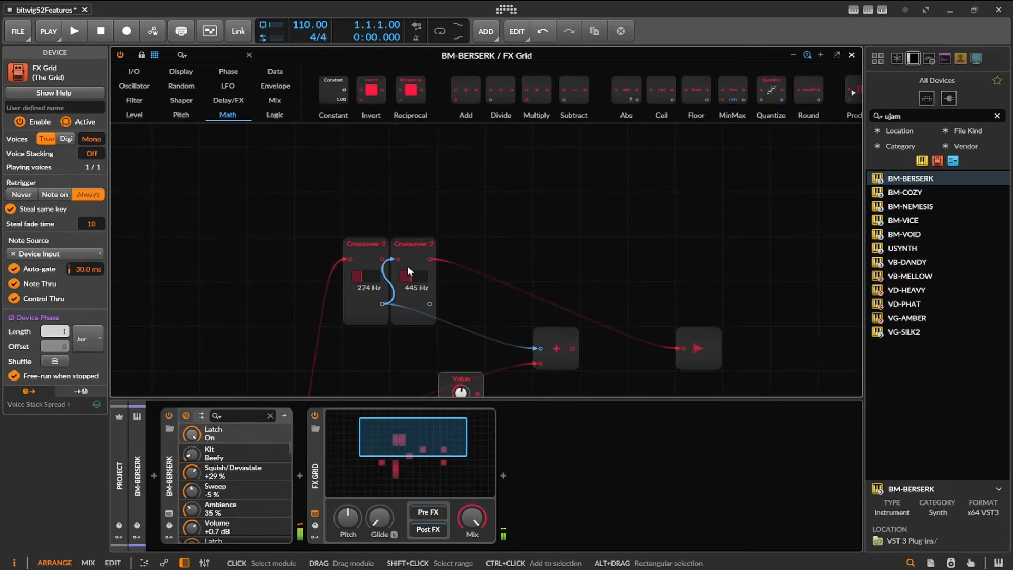
pyautogui.click(896, 115)
pyautogui.write('spe')
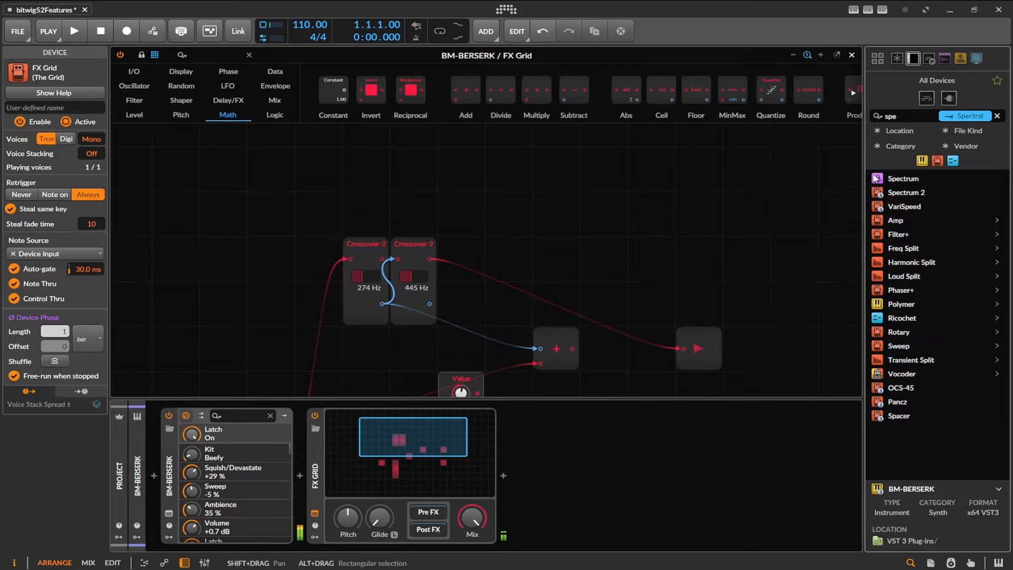
pyautogui.moveTo(880, 179); pyautogui.dragTo(590, 499)
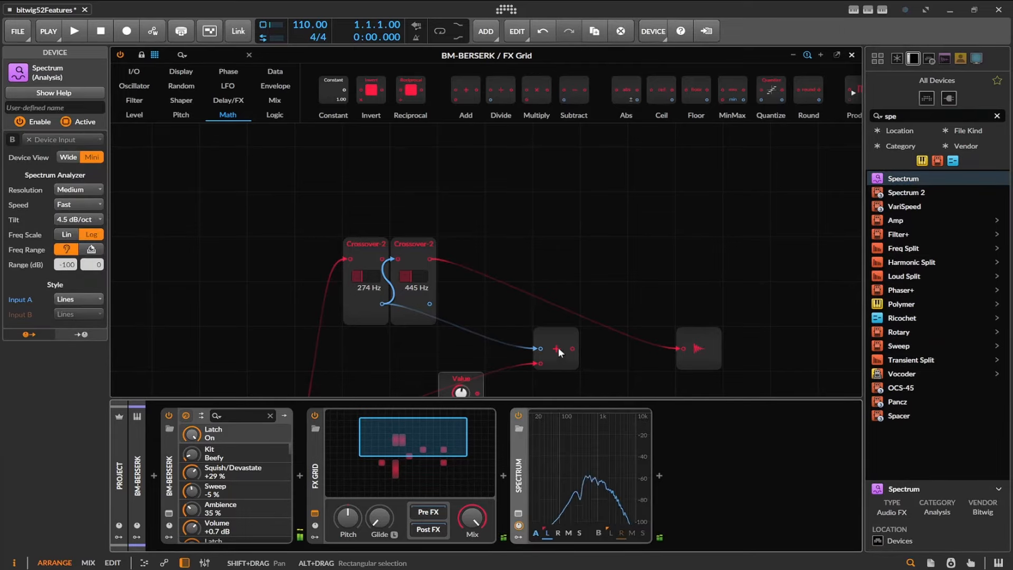
# - Set the two Crossover-2 modules to 106 Hz and 169 Hz, and disconnect both inputs of the Add module
pyautogui.moveTo(422, 279); pyautogui.dragTo(362, 295)
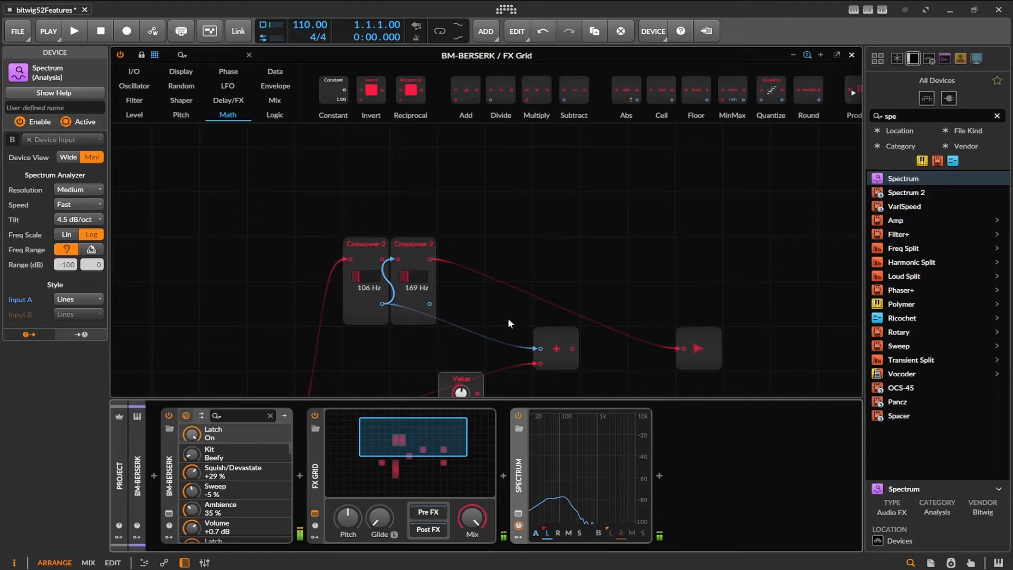
pyautogui.scroll(-3, 483, 311)
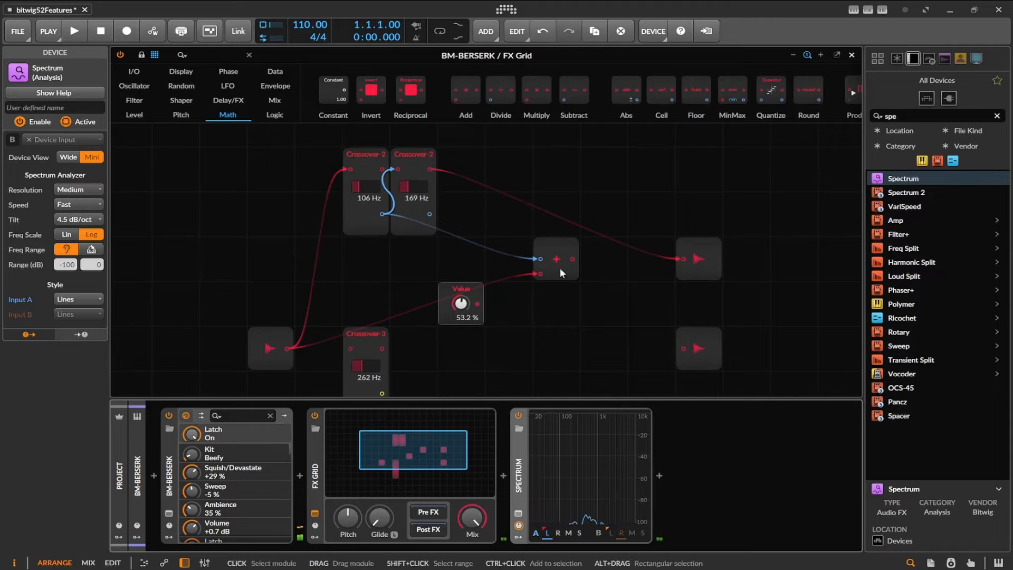
pyautogui.keyDown('alt'); pyautogui.click(541, 258); pyautogui.keyUp('alt')
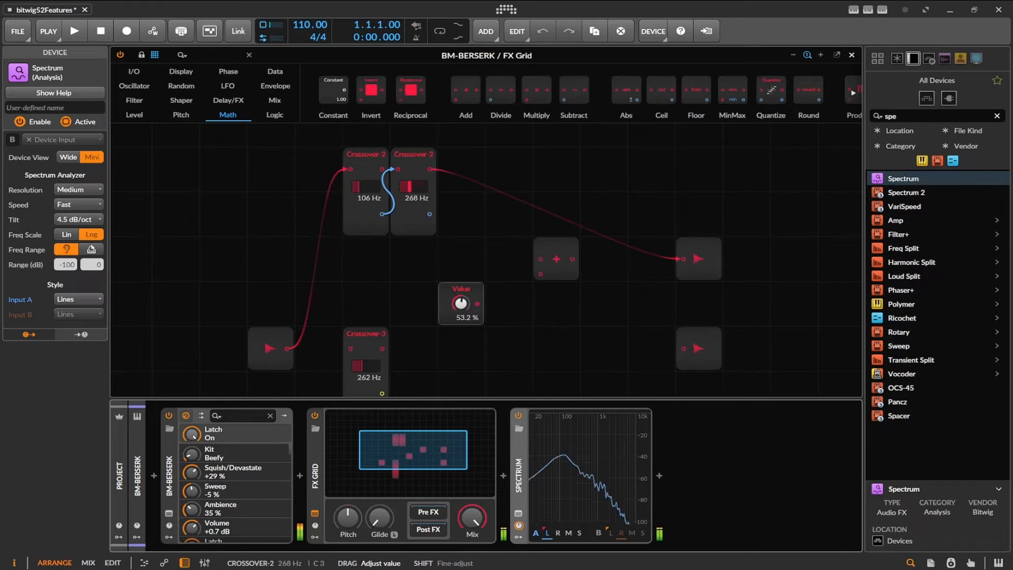
# - Try a low, narrow band by setting the first Crossover-2 to 36.3 Hz and the second to 88.3 Hz
pyautogui.moveTo(356, 183); pyautogui.dragTo(359, 207)
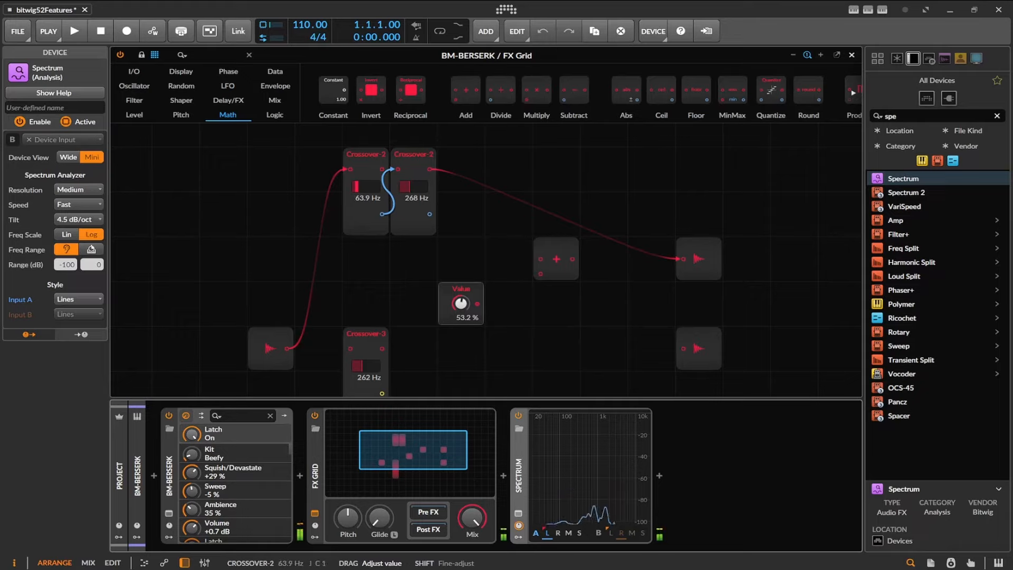
pyautogui.moveTo(409, 186); pyautogui.dragTo(409, 197)
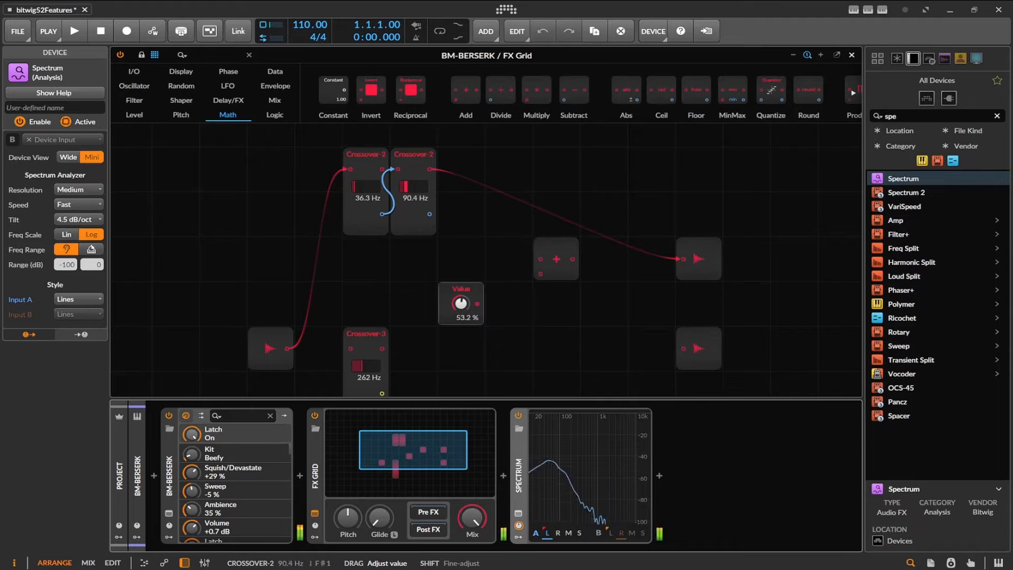
pyautogui.moveTo(408, 197); pyautogui.dragTo(409, 202)
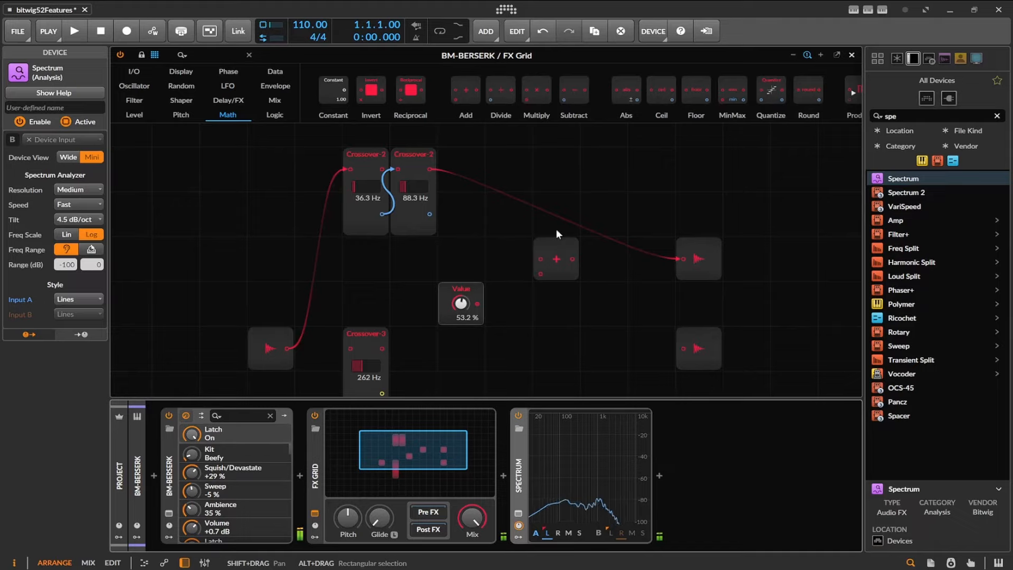
# - Raise the Crossover-2 frequencies to 1.68 kHz and 2.00 kHz, and move the second module one grid column away from the first
pyautogui.moveTo(351, 188)
pyautogui.mouseDown()
pyautogui.moveTo(423, 188)
pyautogui.moveTo(371, 186)
pyautogui.mouseUp()
pyautogui.moveTo(362, 186); pyautogui.dragTo(362, 200)
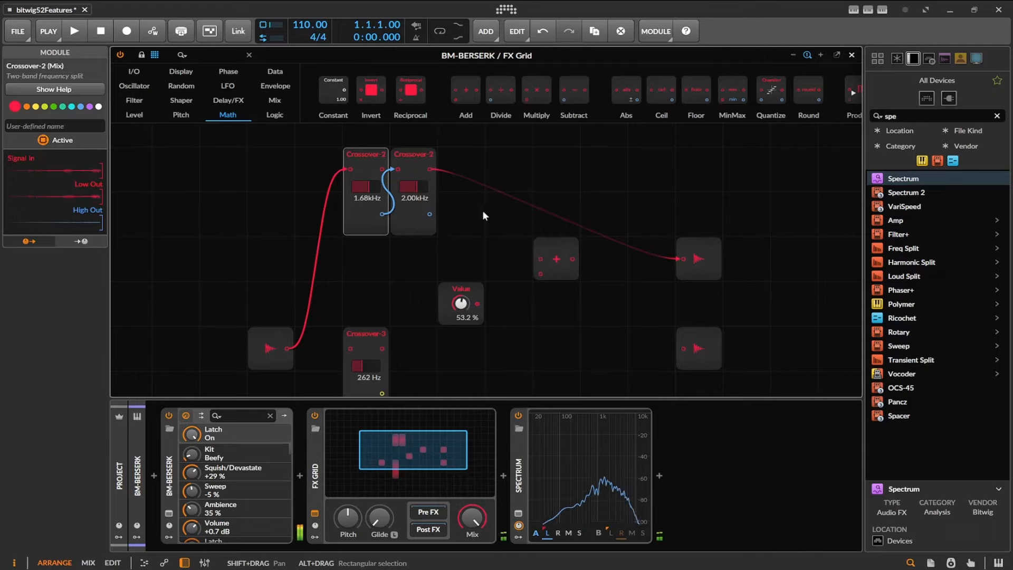
pyautogui.moveTo(422, 154); pyautogui.dragTo(470, 154)
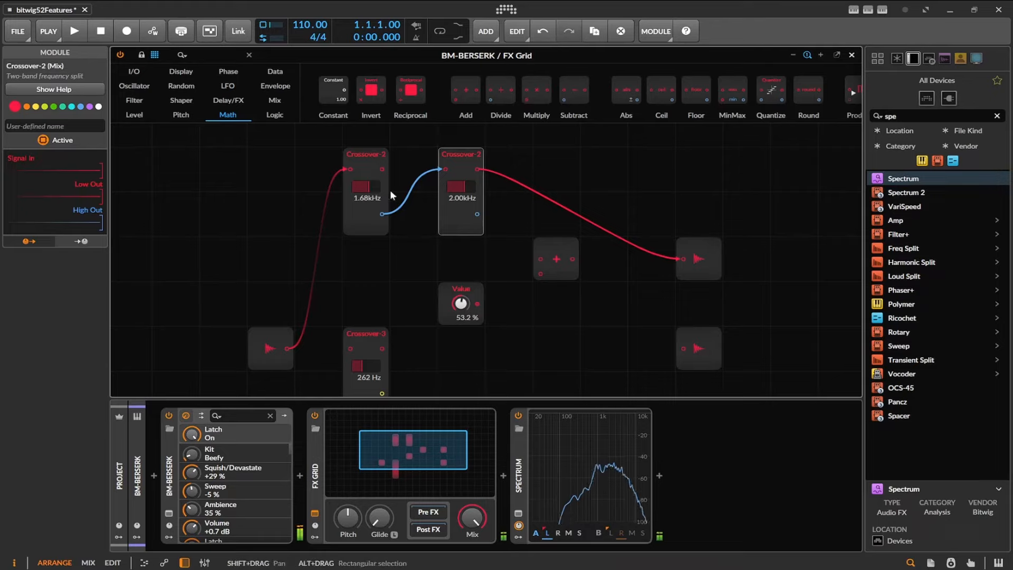
# - Widen the passed band by setting the first Crossover-2 to 19.4 Hz and the second to 18.2 kHz
pyautogui.moveTo(467, 201); pyautogui.dragTo(467, 189)
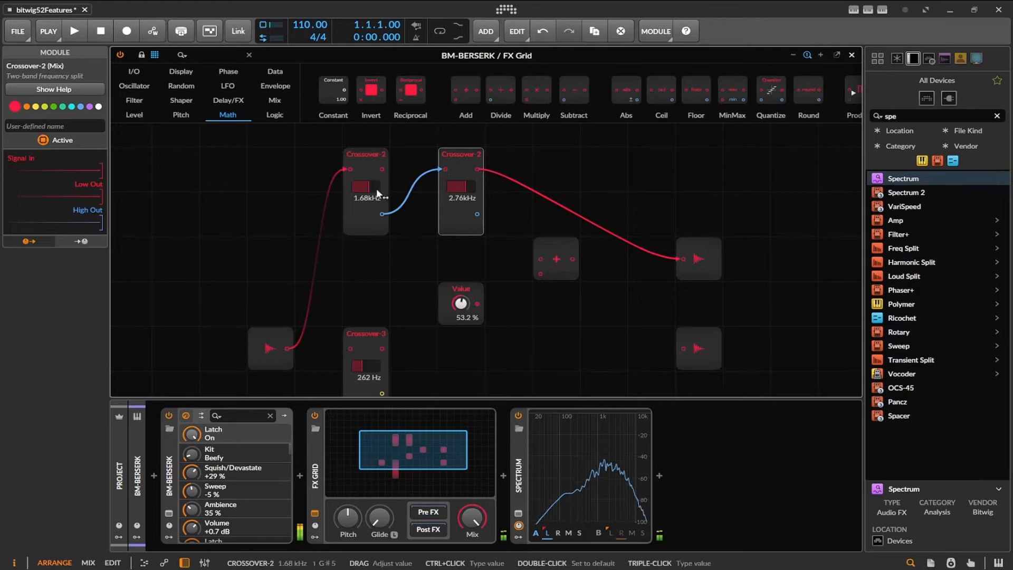
pyautogui.moveTo(375, 189); pyautogui.dragTo(376, 222)
pyautogui.moveTo(456, 188); pyautogui.dragTo(476, 183)
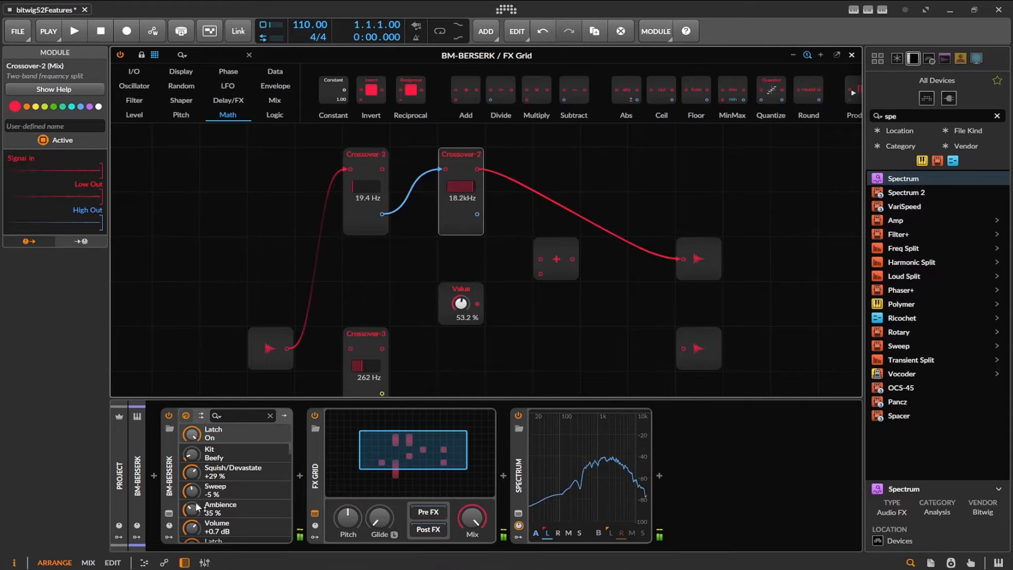
# - Turn off Latch in the BM-BERSERK plug-in to stop the beat, and close its window
pyautogui.click(169, 513)
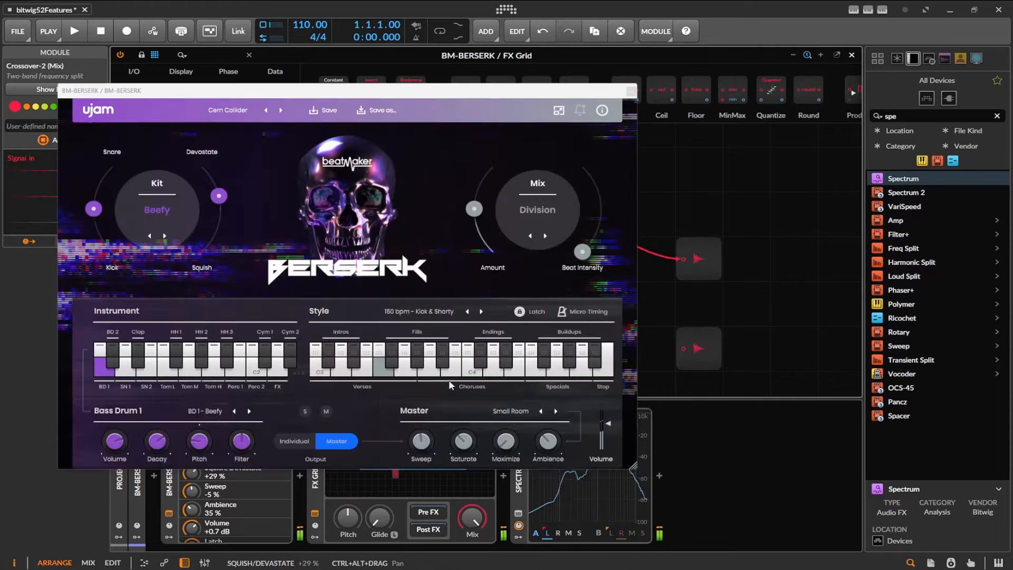
pyautogui.click(520, 312)
pyautogui.moveTo(625, 91); pyautogui.dragTo(628, 92)
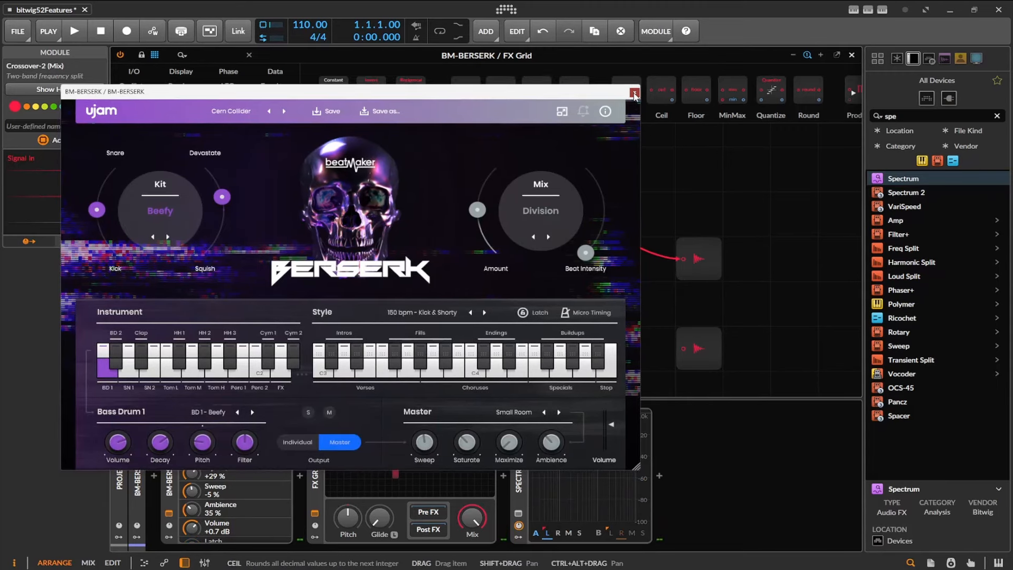
pyautogui.click(633, 93)
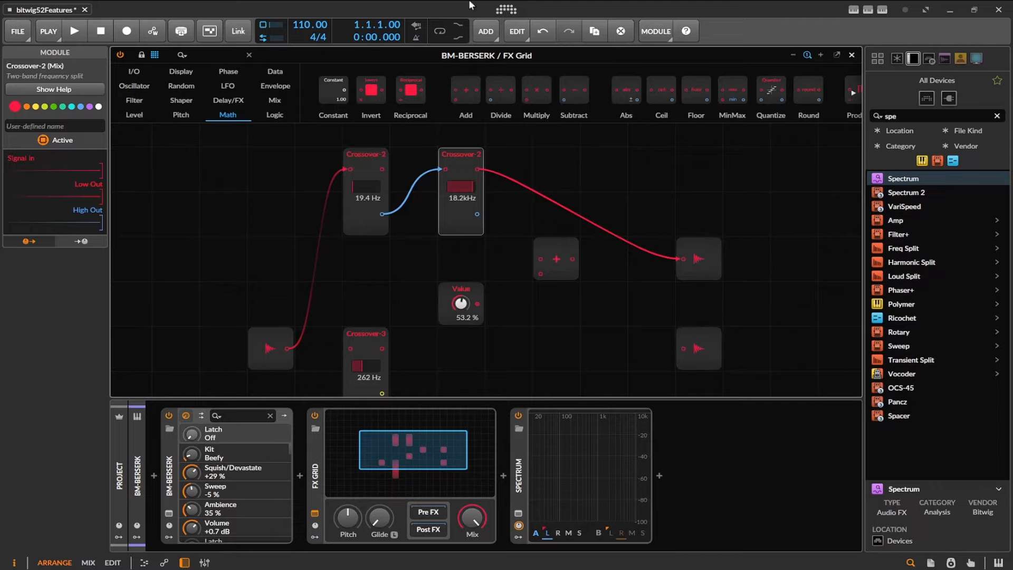
# - Look through the Phase, Shaper, Random and I/O categories of Grid modules
pyautogui.click(229, 73)
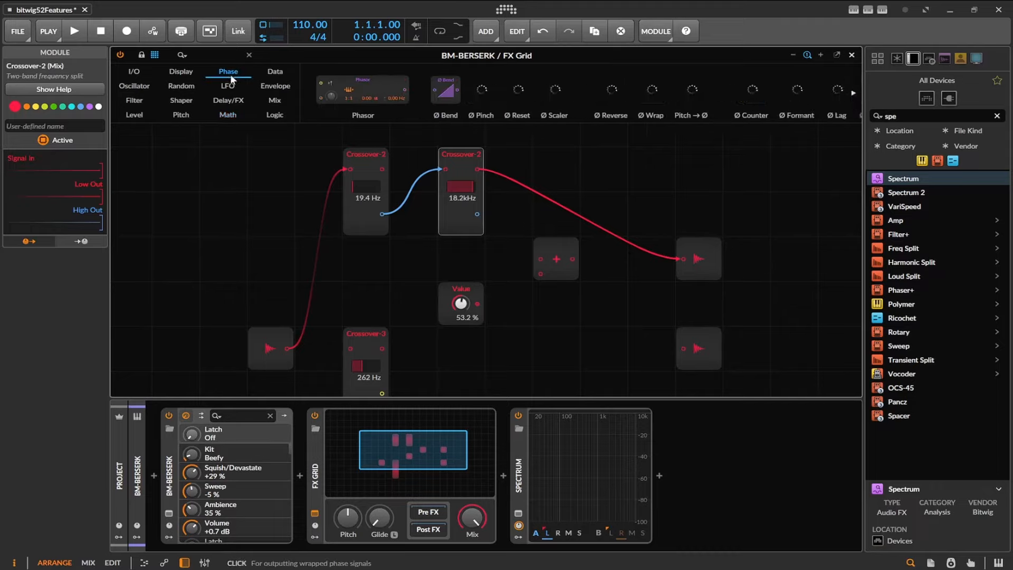
pyautogui.click(184, 97)
pyautogui.click(179, 82)
pyautogui.click(141, 70)
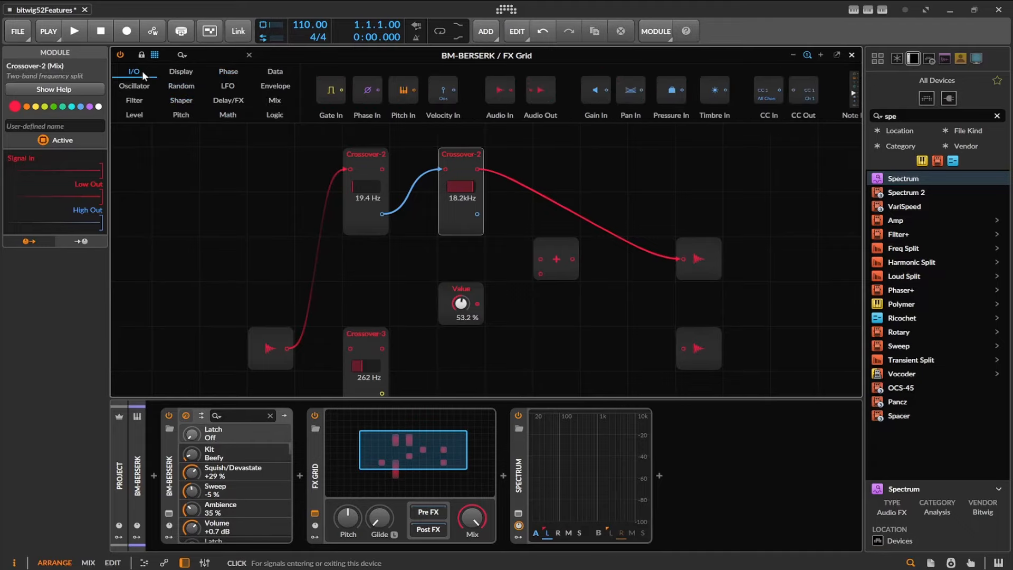
pyautogui.scroll(-3, 552, 94)
pyautogui.scroll(-2, 553, 95)
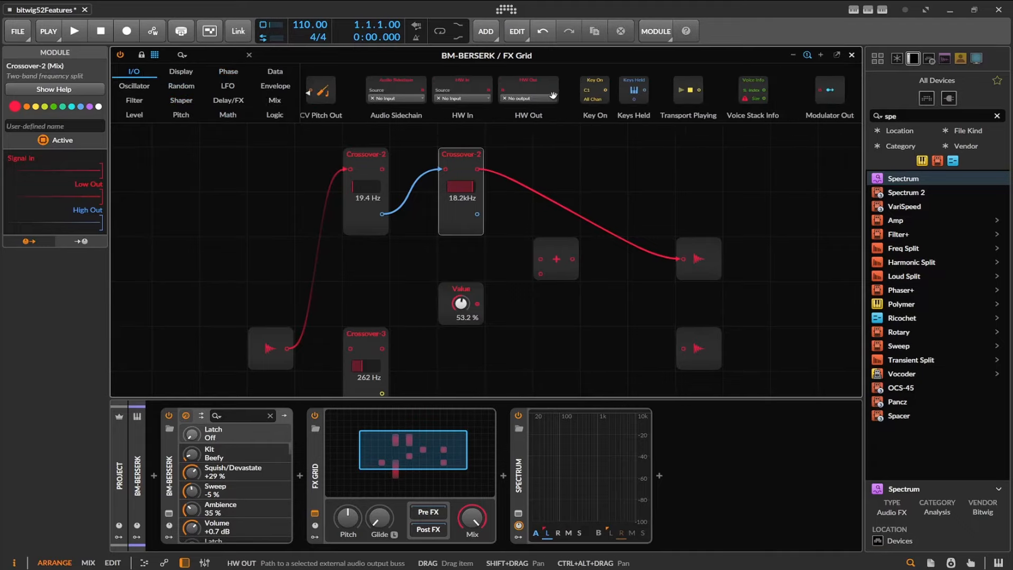